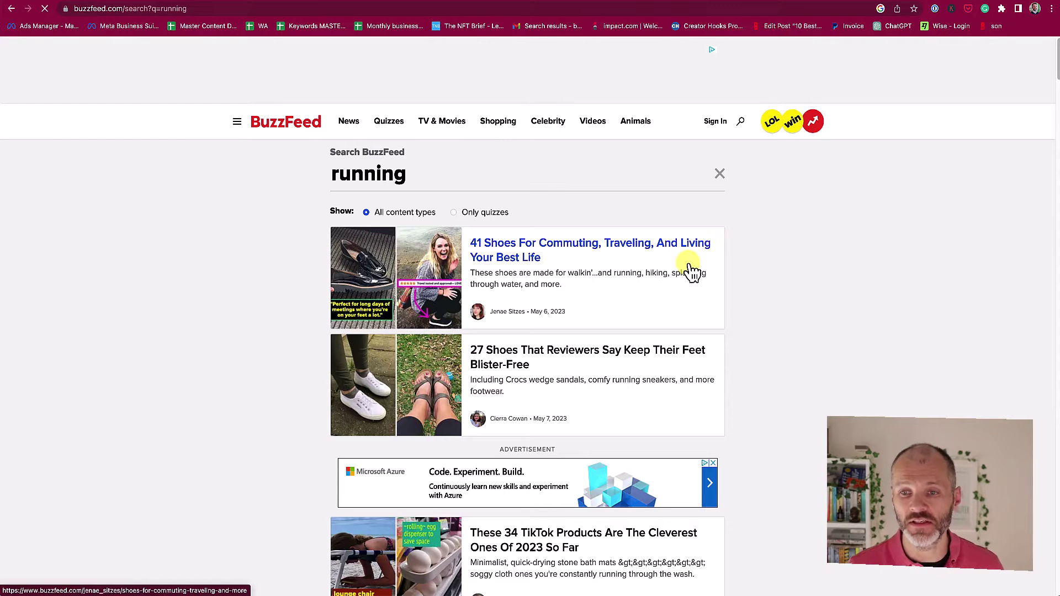
# Skim the BuzzFeed running-shoe articles, then bring up the Google 'best running shoes for marathon' results.
pyautogui.scroll(-2, 586, 284)
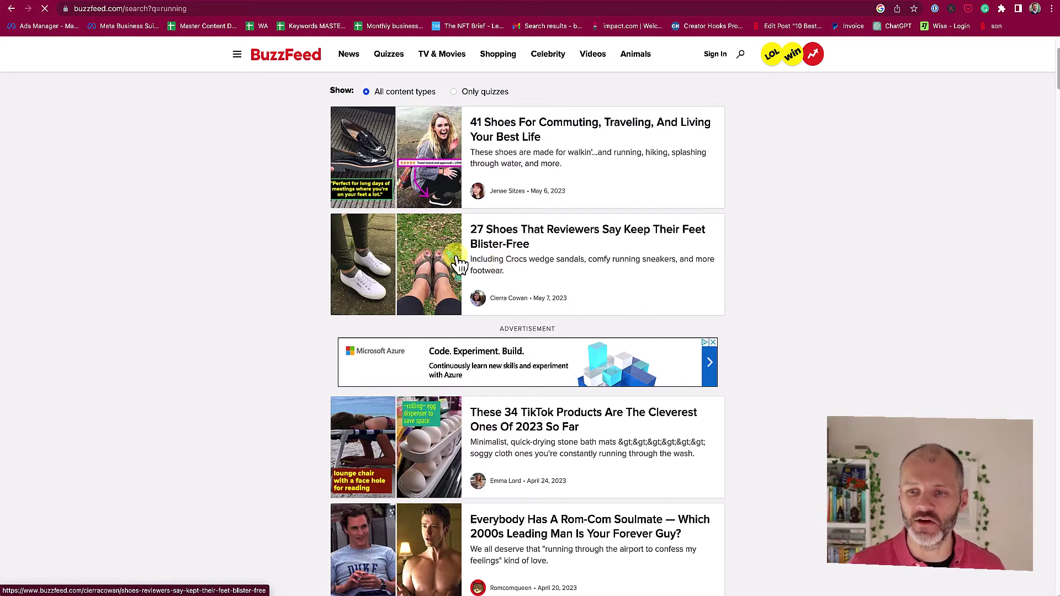
pyautogui.click(281, 3)
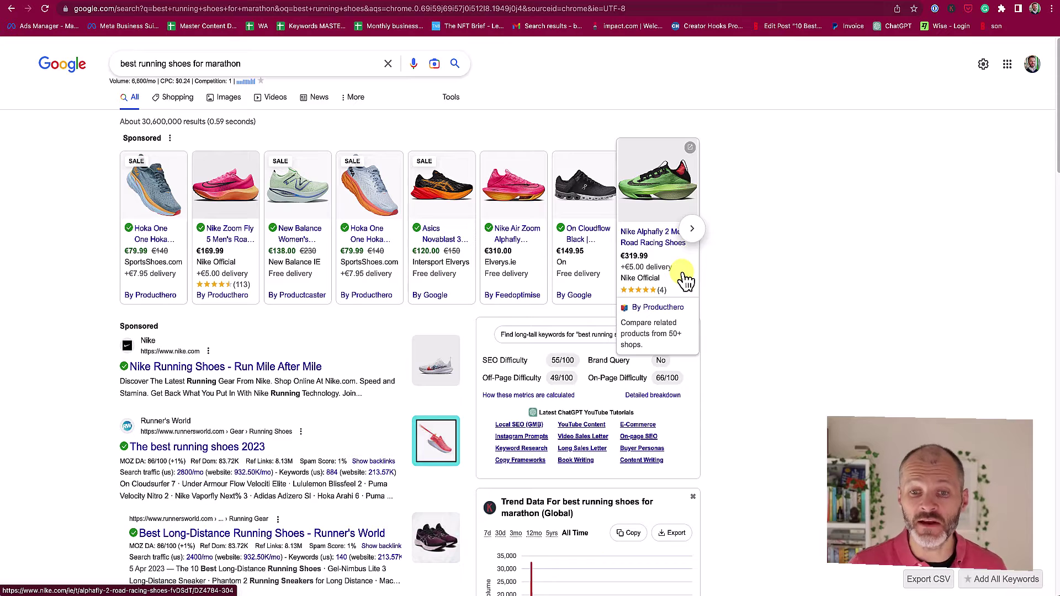
# Select the 'best running shoes for marathon' query and scroll through the Google results.
pyautogui.moveTo(267, 64); pyautogui.dragTo(116, 63)
pyautogui.scroll(-1, 225, 339)
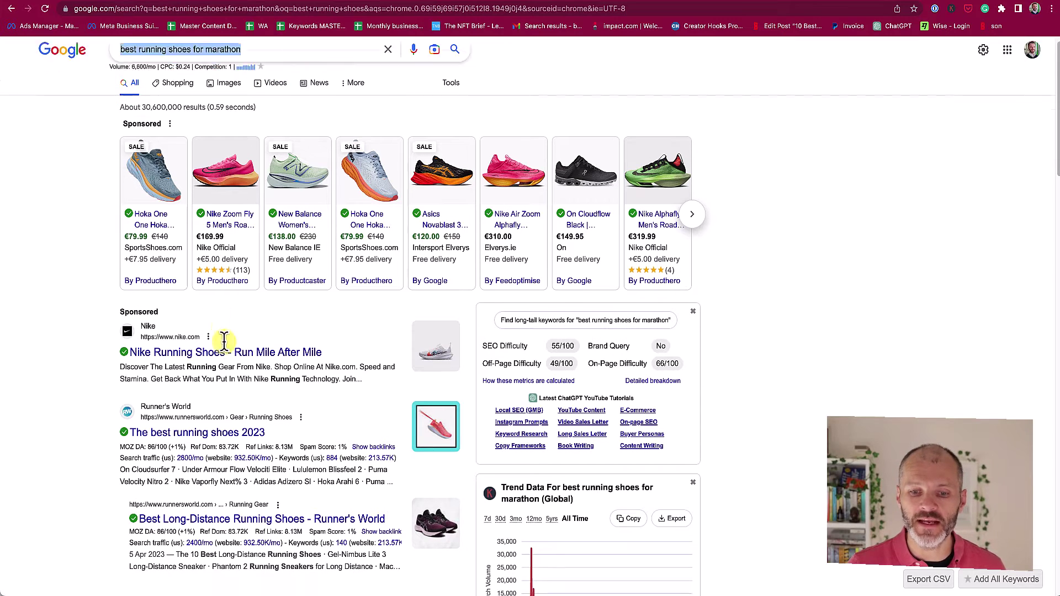
pyautogui.scroll(-2, 224, 340)
pyautogui.scroll(3, 249, 386)
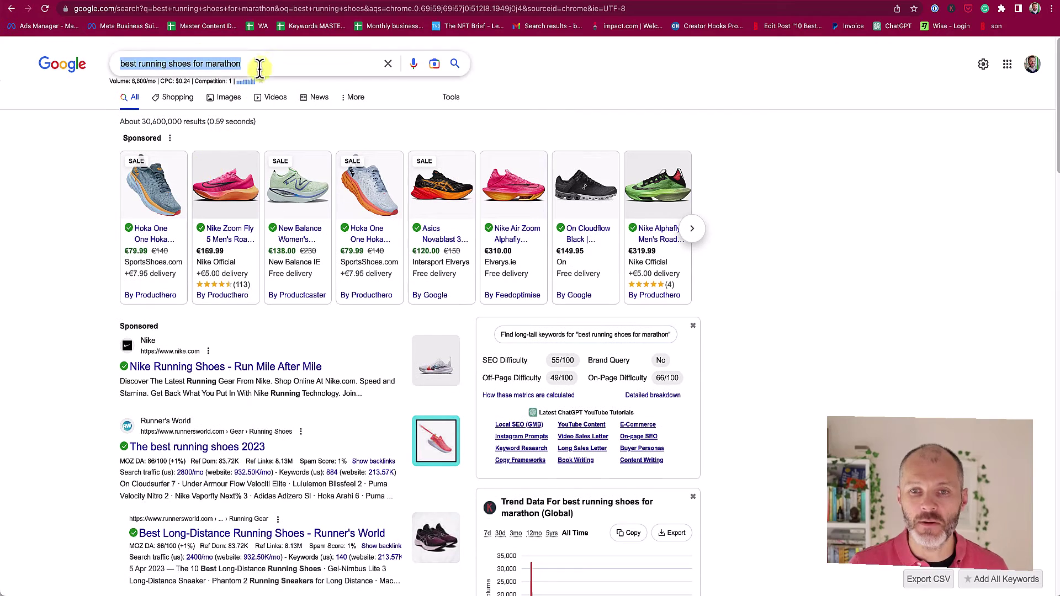
pyautogui.scroll(-3, 166, 276)
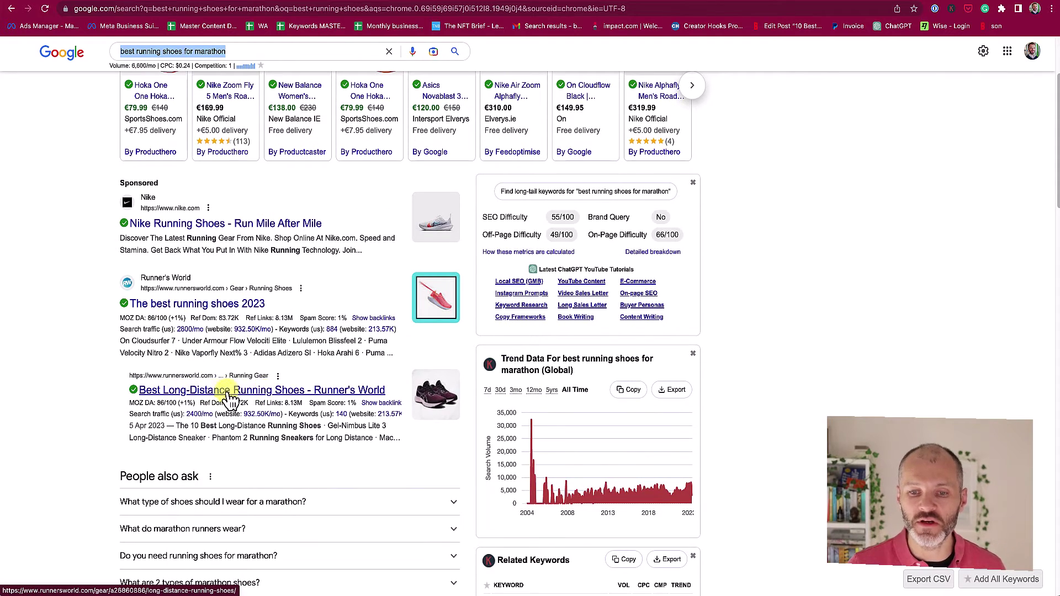
pyautogui.scroll(-3, 226, 397)
pyautogui.scroll(-3, 224, 403)
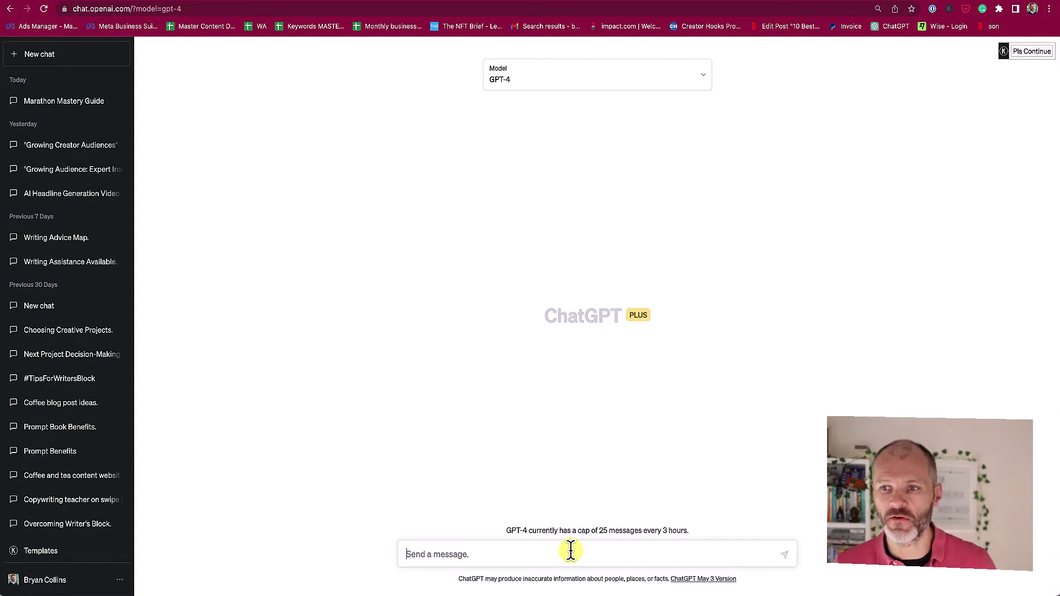
# Confirm GPT-4 is the model and send the prompt asking for 10 marathon-running article headlines.
pyautogui.click(668, 80)
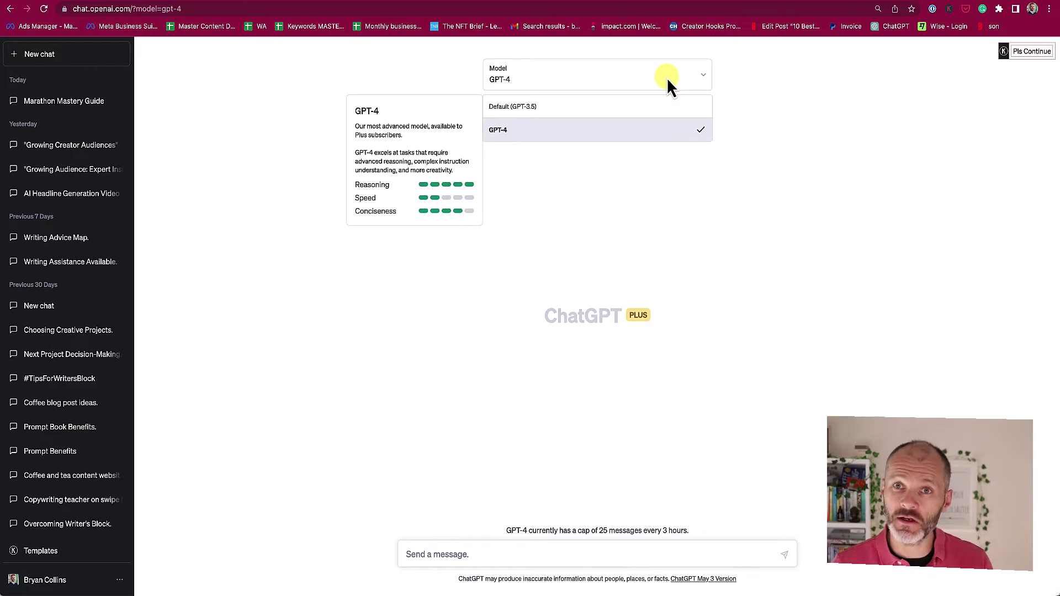
pyautogui.click(629, 261)
pyautogui.click(516, 555)
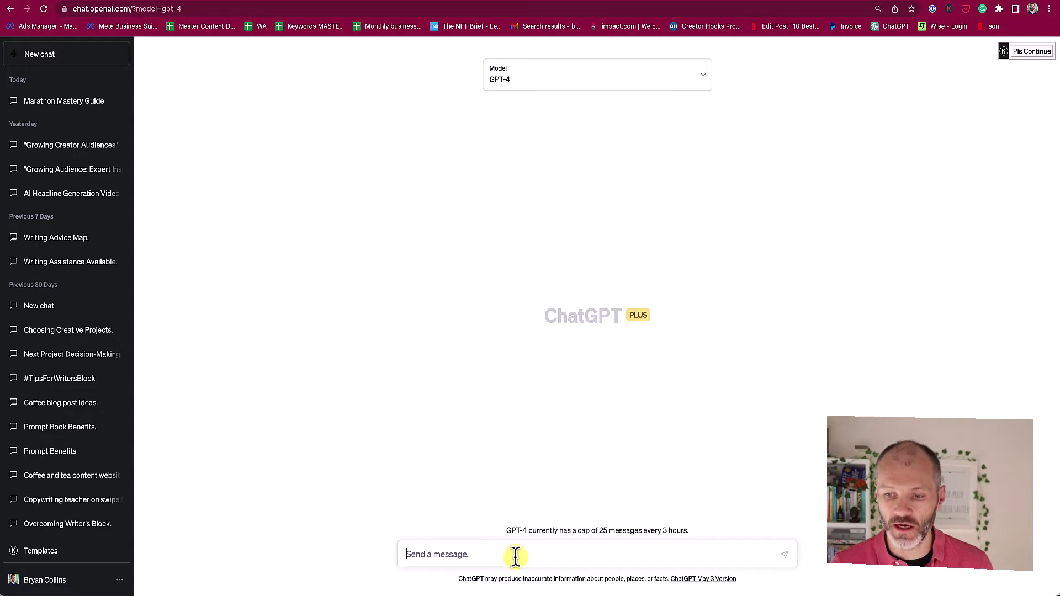
pyautogui.write('write me 10 headlines for an article about the best running for a marathon')
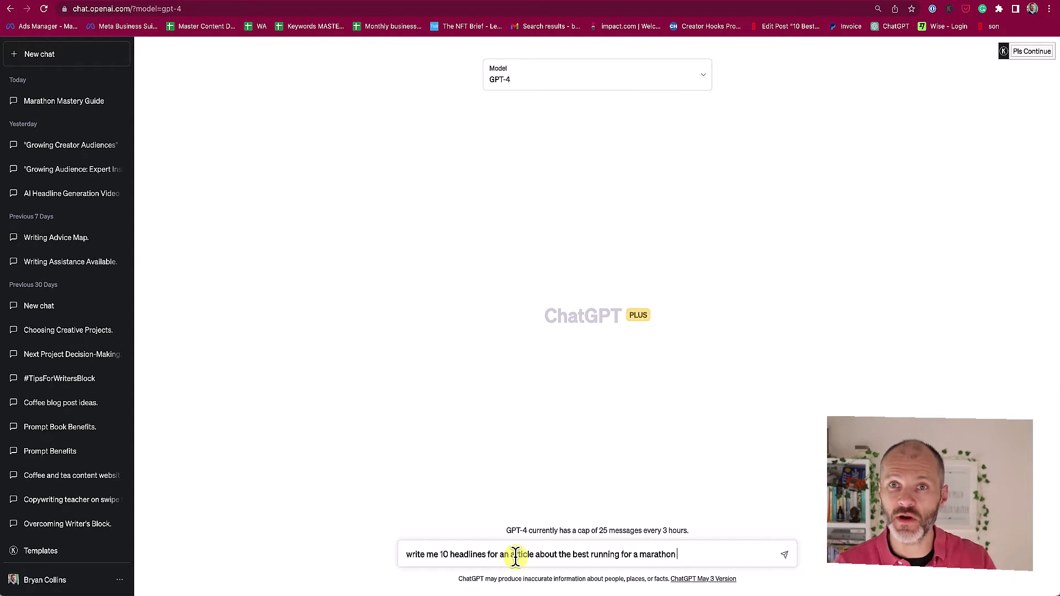
pyautogui.press('Return')
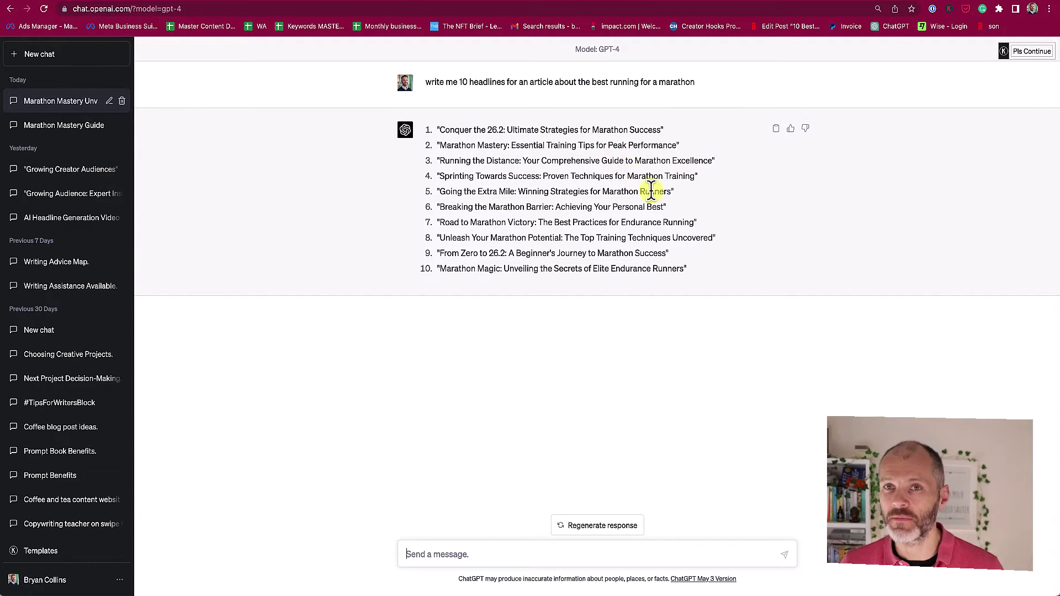
pyautogui.hotkey('ctrl', 'Tab')
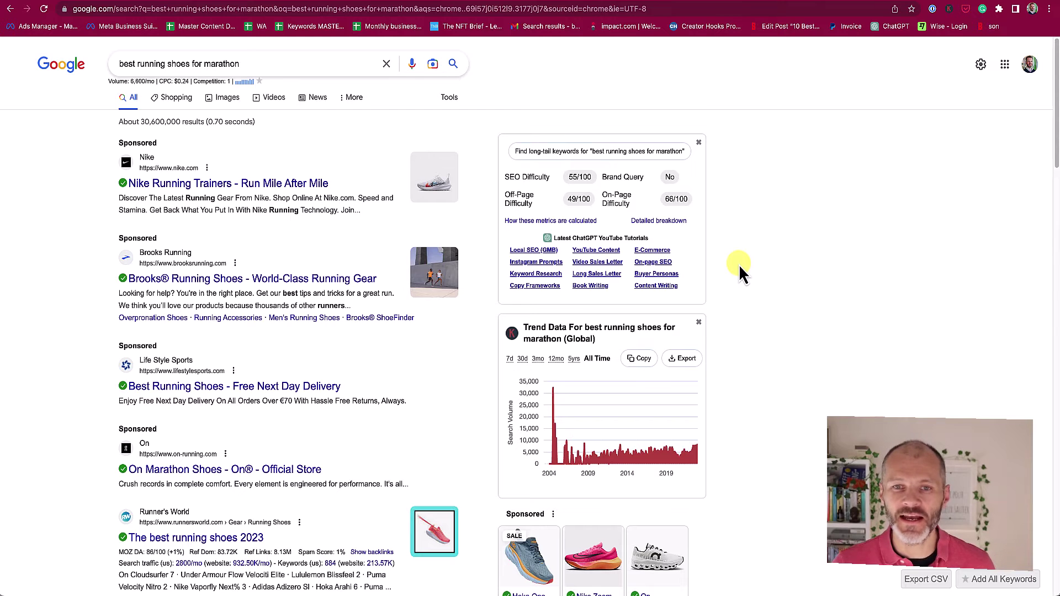
# Select and copy the 'best running shoes for marathon' query from the Google search box.
pyautogui.moveTo(118, 64); pyautogui.dragTo(192, 64)
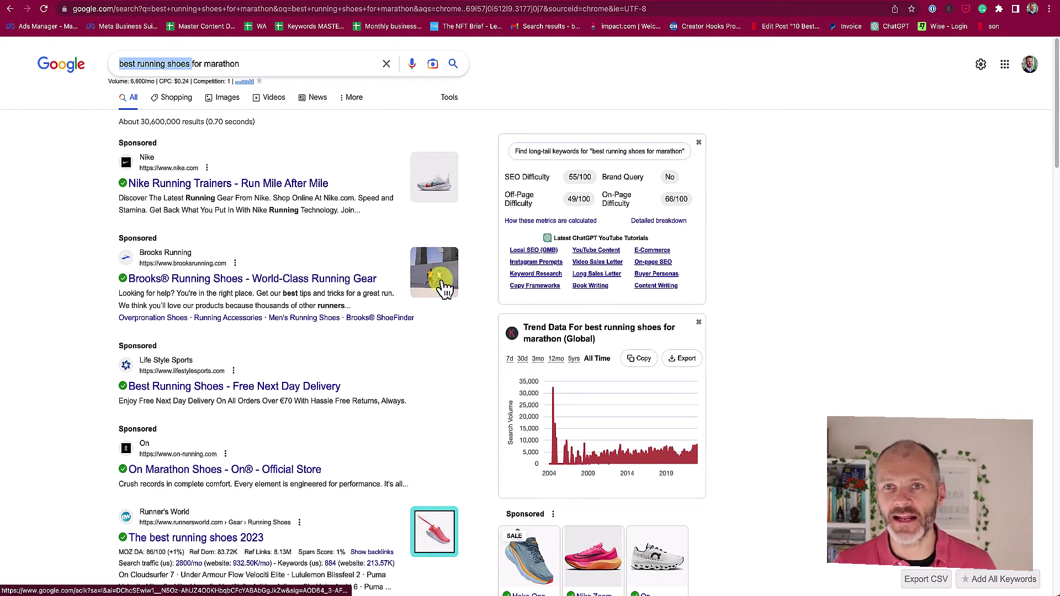
pyautogui.scroll(-4, 495, 394)
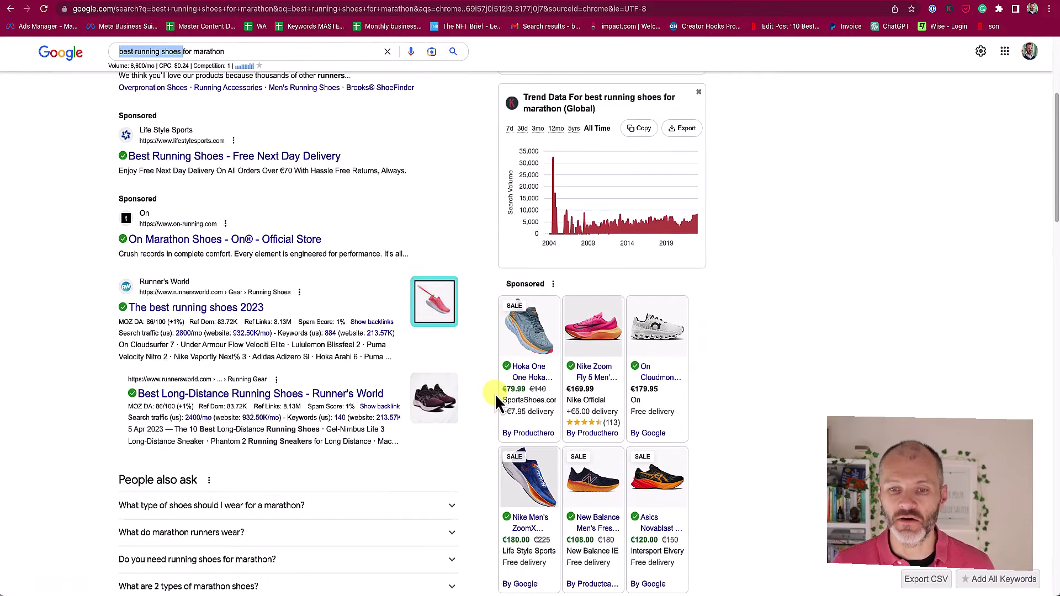
pyautogui.scroll(-4, 445, 395)
pyautogui.scroll(5, 445, 400)
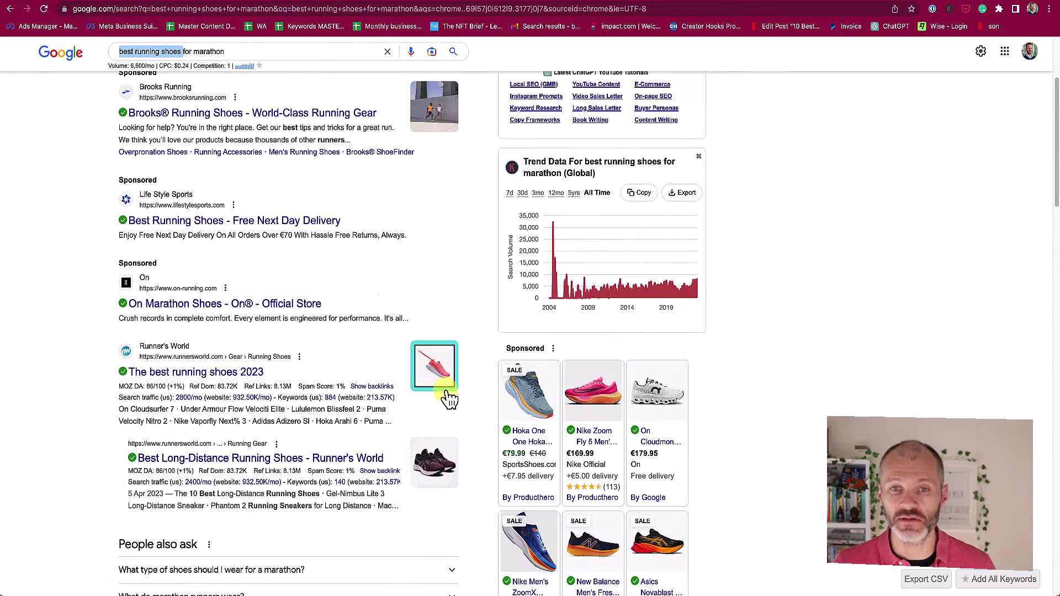
pyautogui.moveTo(513, 398)
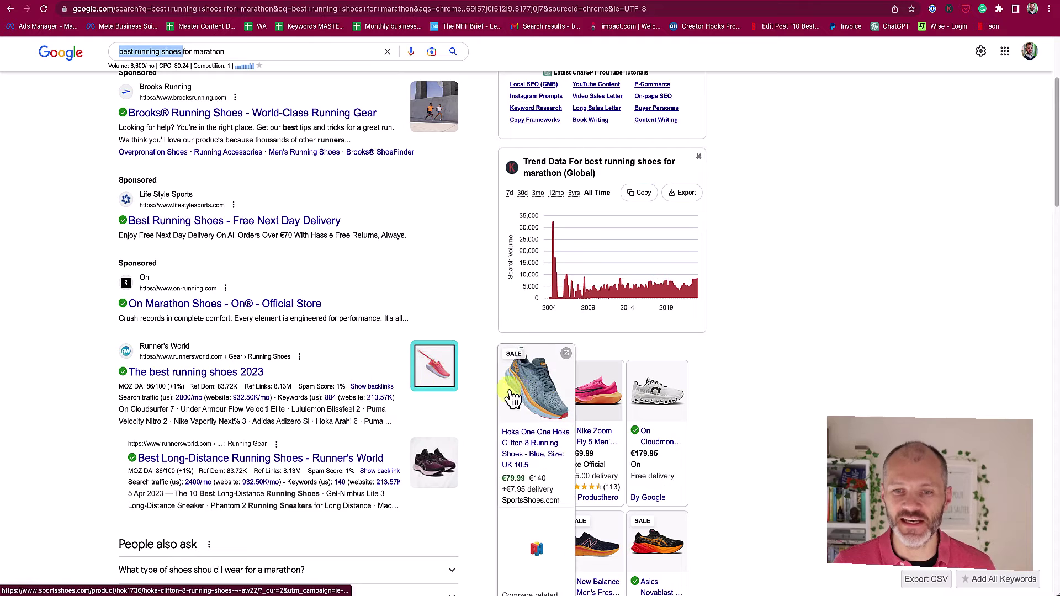
pyautogui.moveTo(229, 50); pyautogui.dragTo(152, 8)
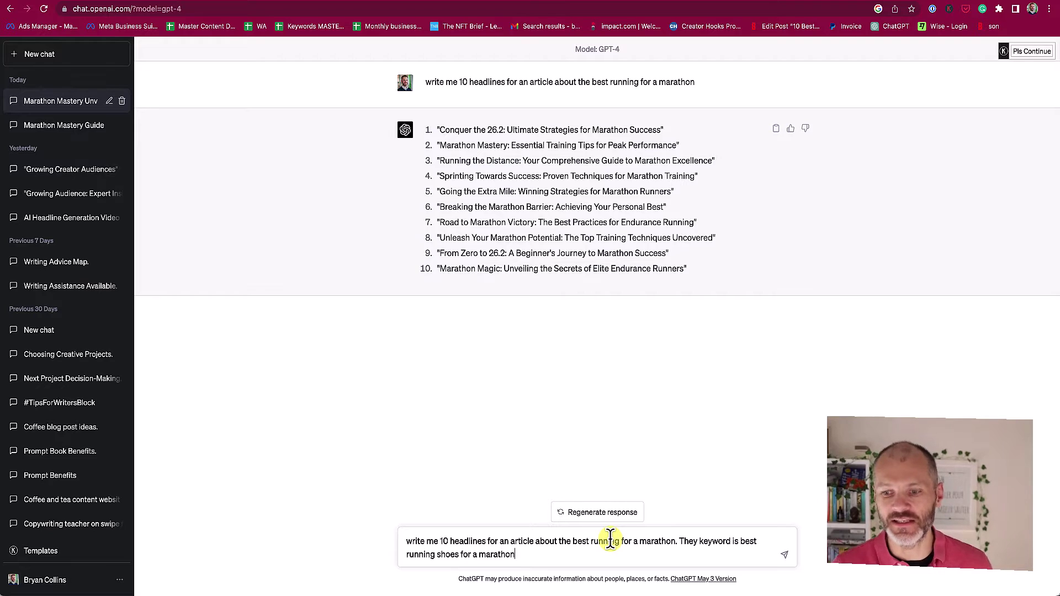
# Send the keyword follow-up and highlight the keyword in reply headlines 6 and 8.
pyautogui.press('Return')
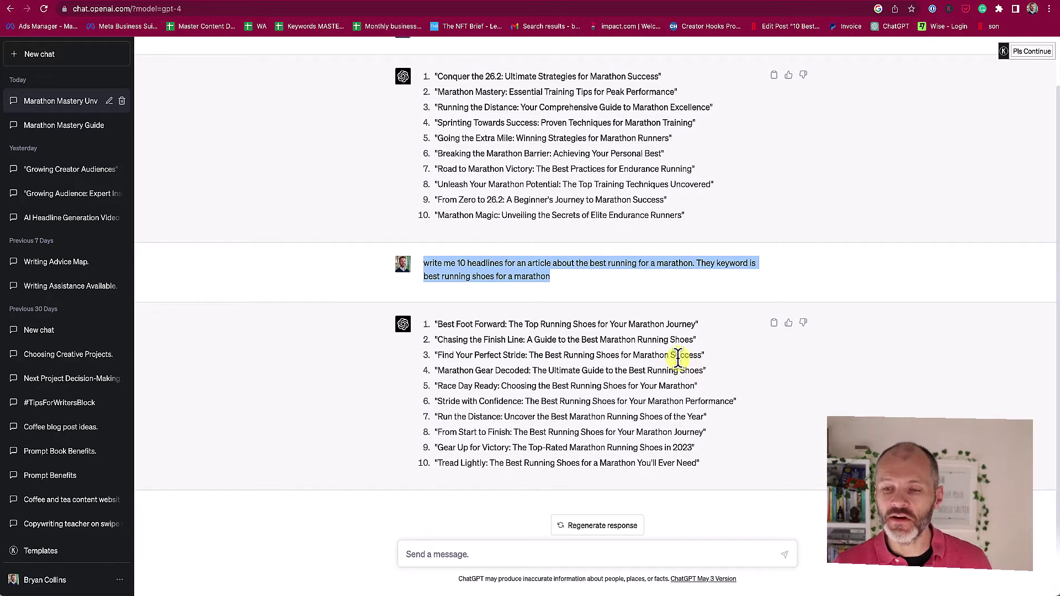
pyautogui.click(543, 401)
pyautogui.moveTo(543, 402); pyautogui.dragTo(607, 404)
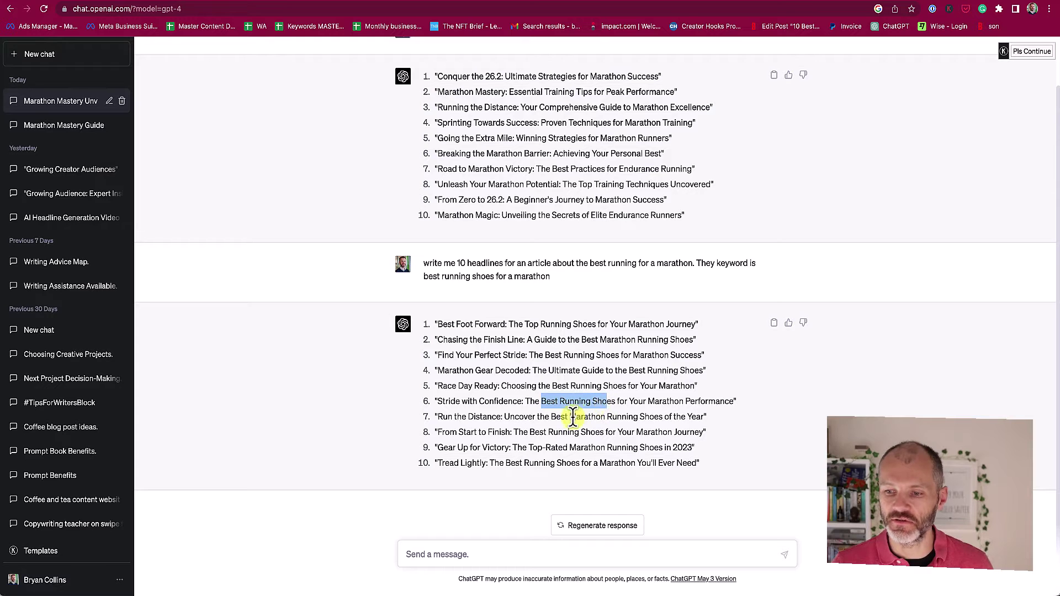
pyautogui.moveTo(530, 432)
pyautogui.mouseDown()
pyautogui.moveTo(547, 432)
pyautogui.moveTo(504, 433)
pyautogui.moveTo(530, 433)
pyautogui.mouseUp()
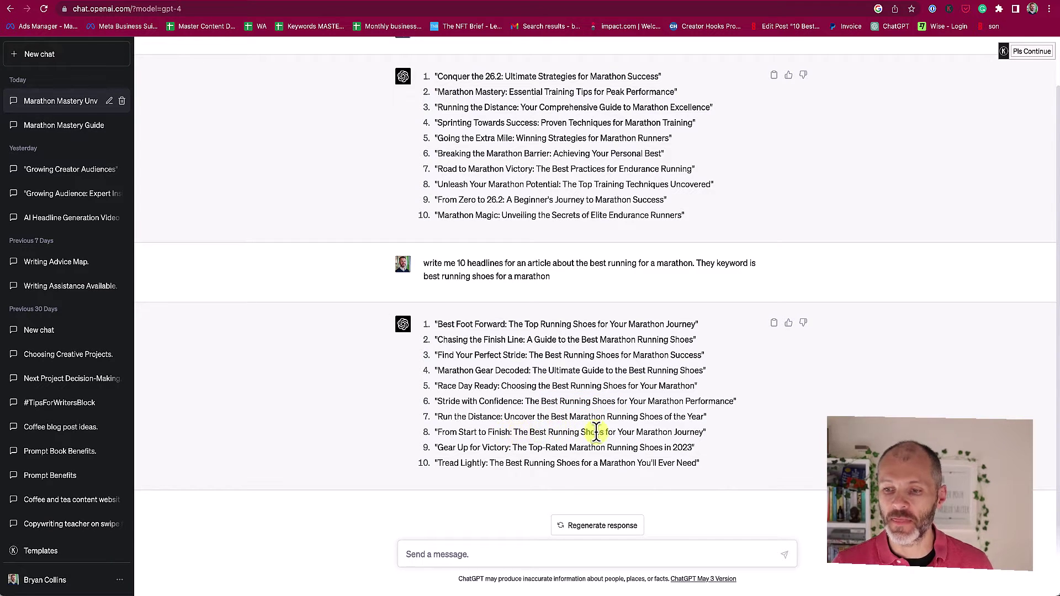
pyautogui.moveTo(673, 432); pyautogui.dragTo(617, 432)
pyautogui.click(615, 432)
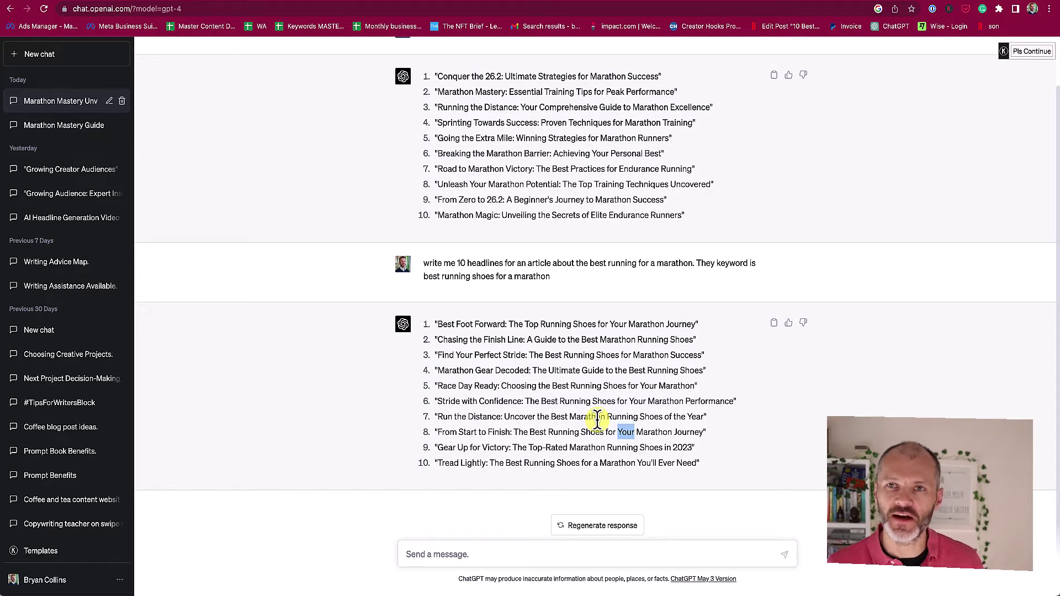
# Ask ChatGPT to rewrite the ten headlines so each starts with the keyword.
pyautogui.click(531, 547)
pyautogui.write('great job chatgpt, take these headlines but rewrite them ensuring the keyword is at the start of the headline')
pyautogui.press('Return')
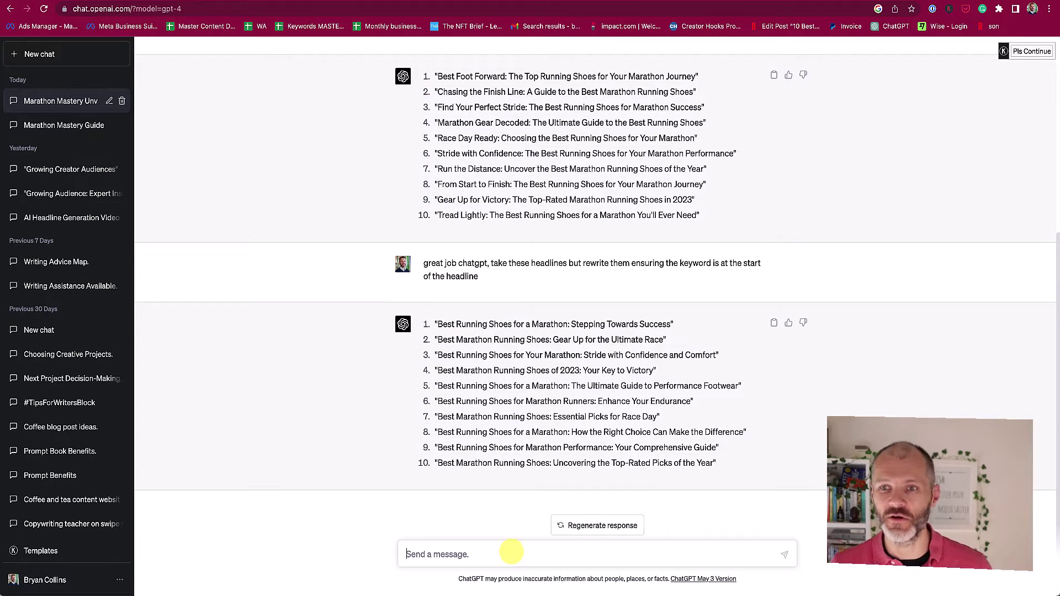
# Request 10 clickworthy Facebook-post headlines for the same article and review the first one's emoji.
pyautogui.write('wonderful, now write me 10 headlines for a facebook post for the same article. They should be clickworthy')
pyautogui.press('Return')
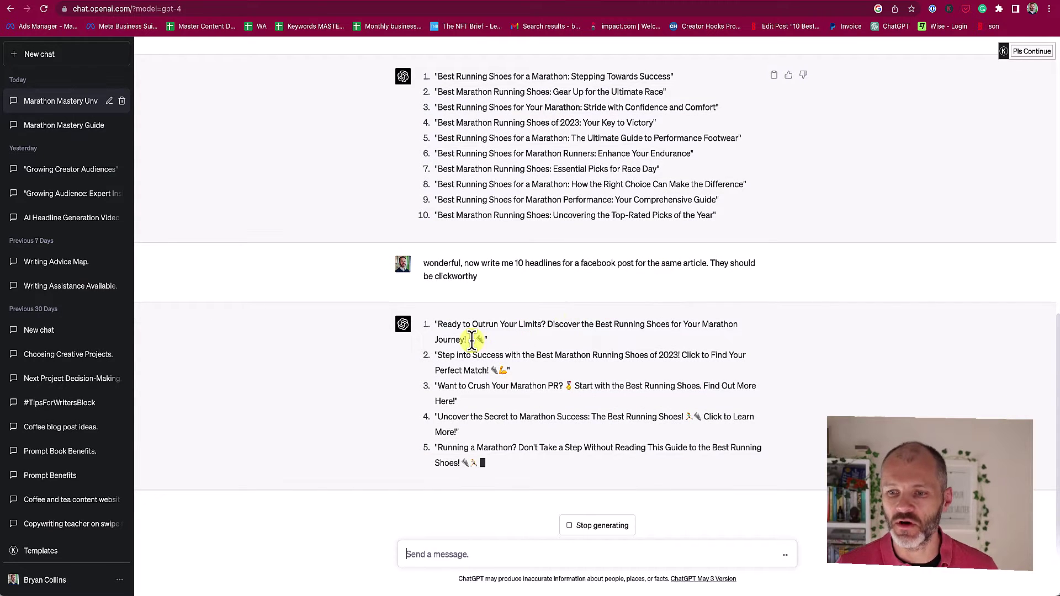
pyautogui.doubleClick(473, 339)
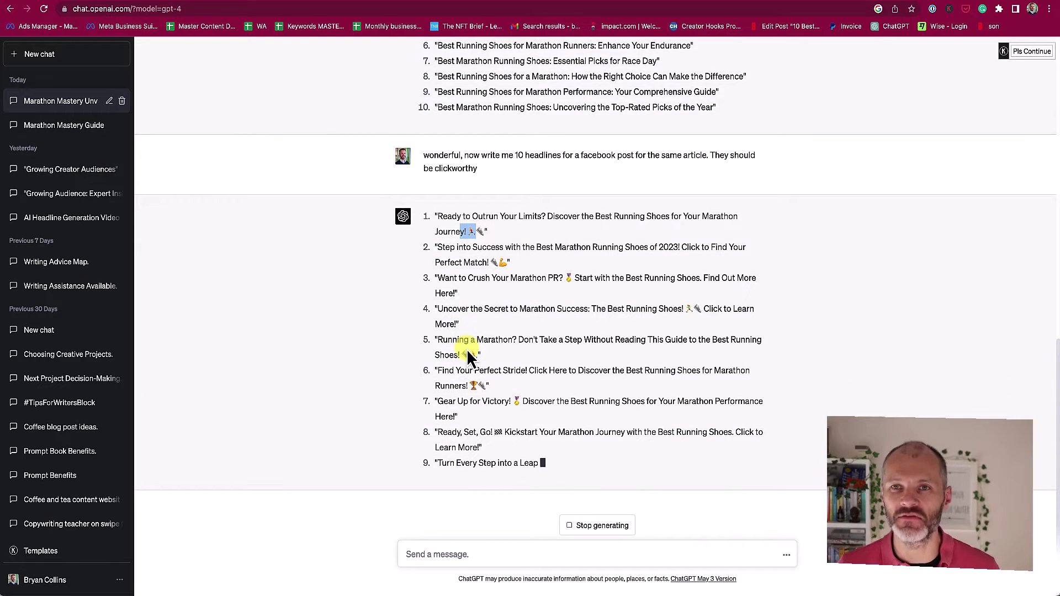
pyautogui.click(511, 546)
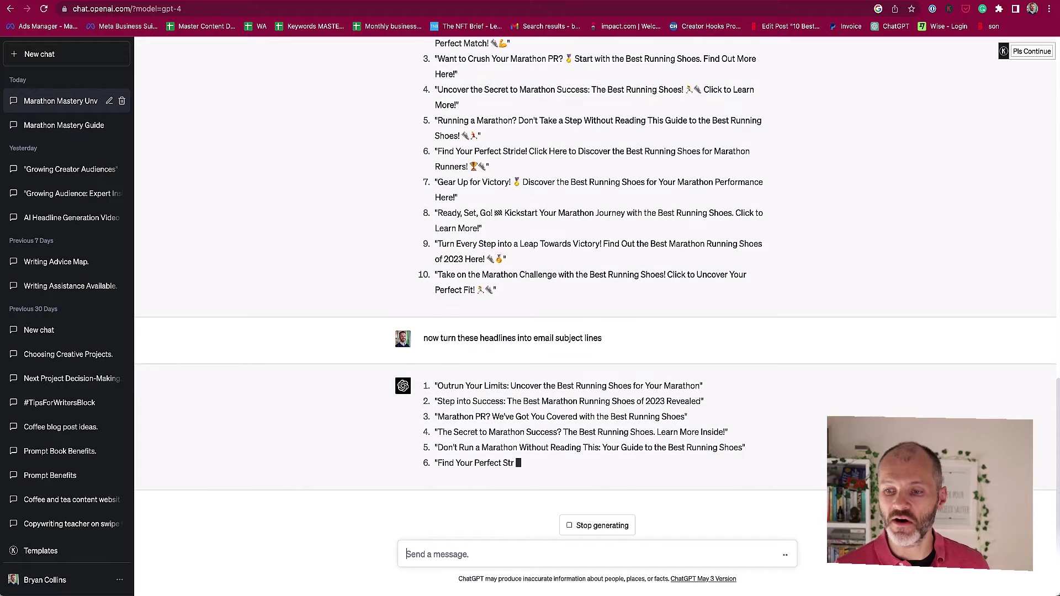
# Review ChatGPT's email subject lines, highlighting the first three, and scroll through the chat.
pyautogui.moveTo(707, 415); pyautogui.dragTo(412, 408)
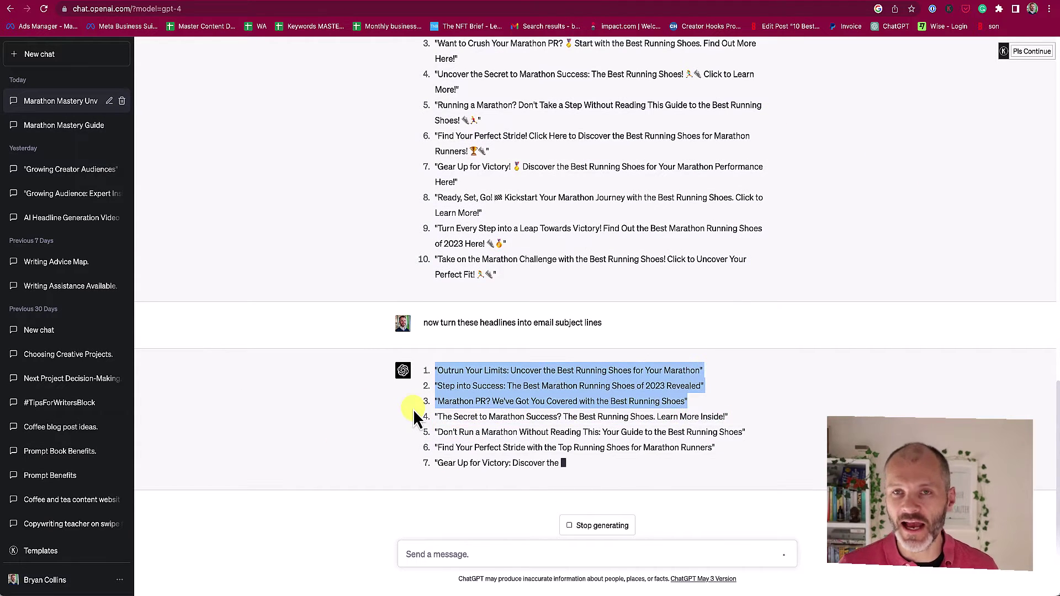
pyautogui.click(536, 411)
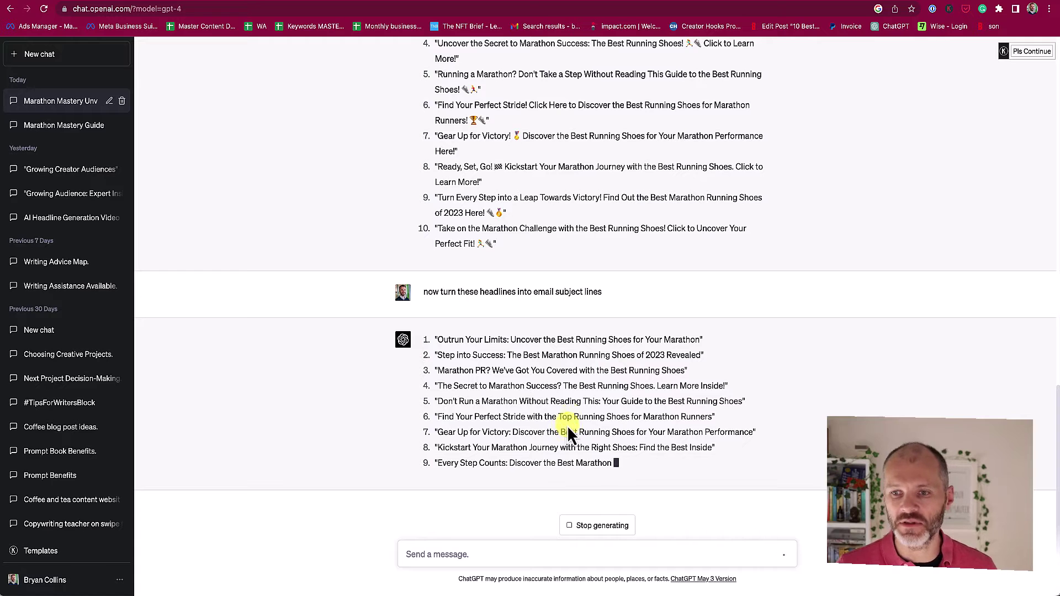
pyautogui.scroll(4, 549, 425)
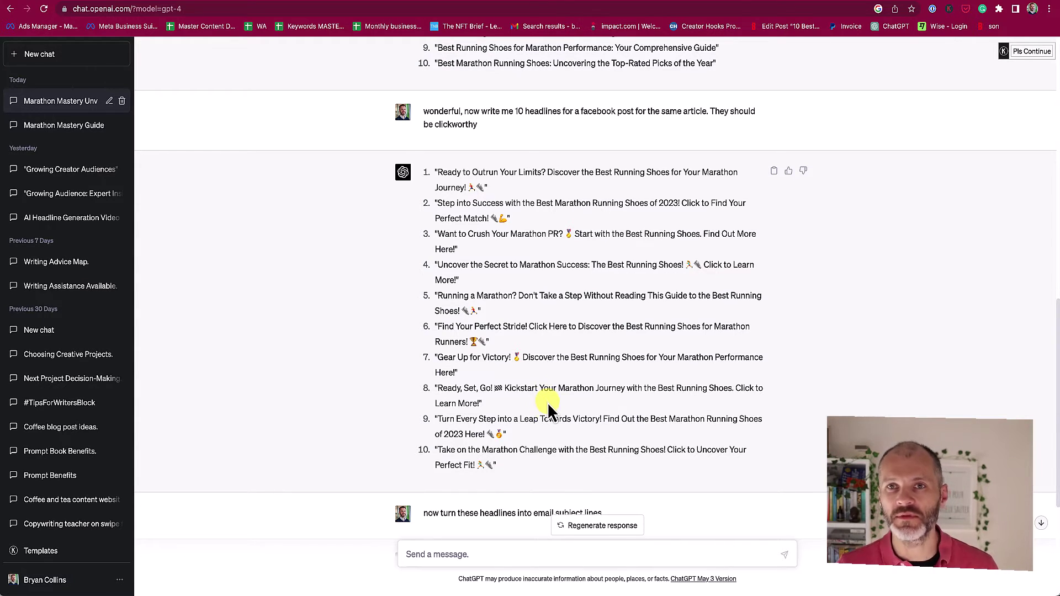
pyautogui.scroll(-3, 548, 402)
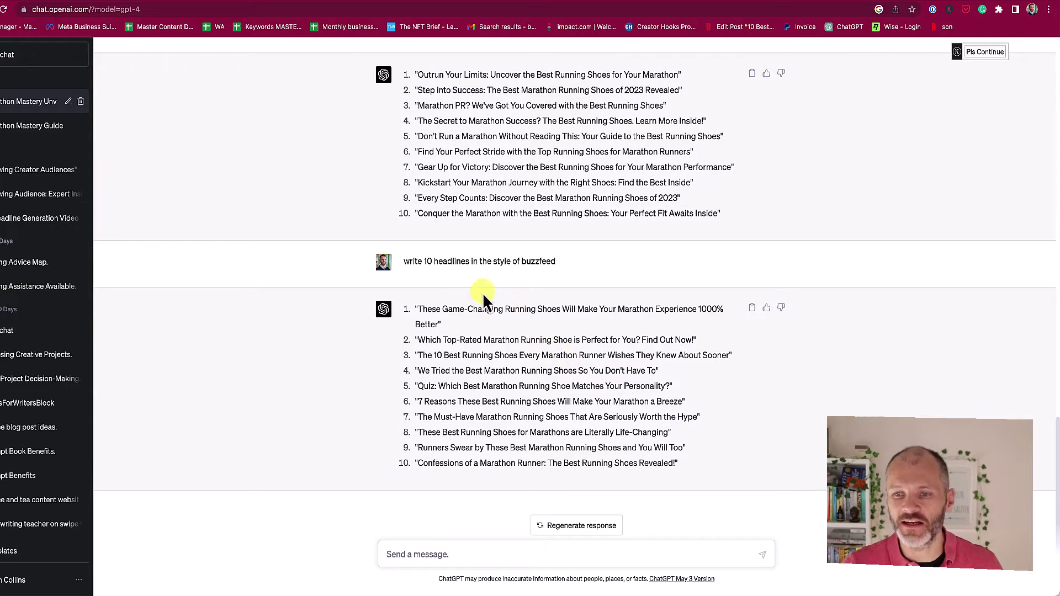
# Highlight the BuzzFeed-style request and headline 2 of ChatGPT's BuzzFeed-style list.
pyautogui.moveTo(405, 259); pyautogui.dragTo(547, 267)
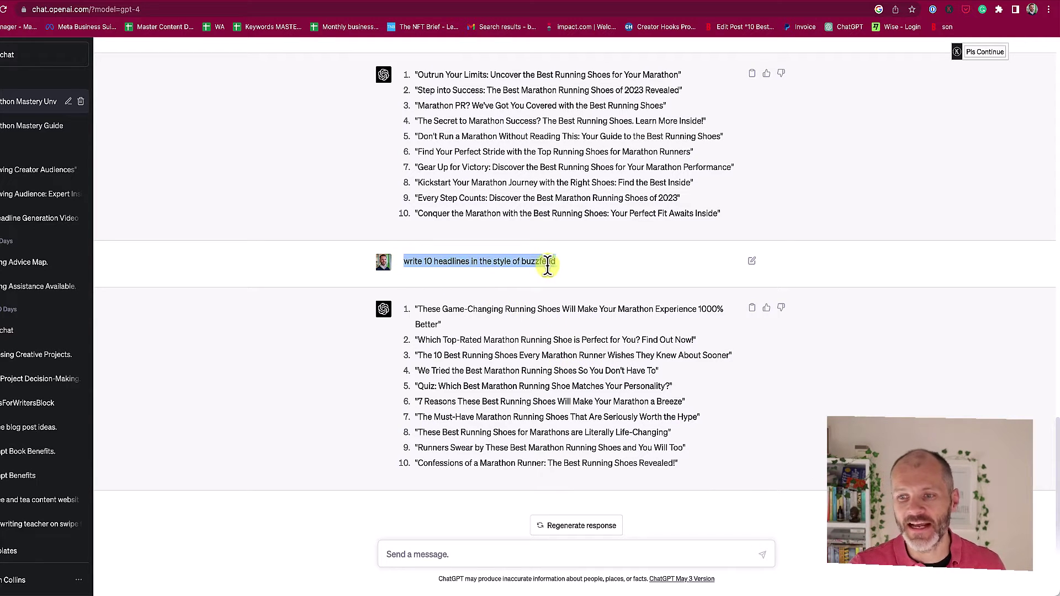
pyautogui.click(491, 323)
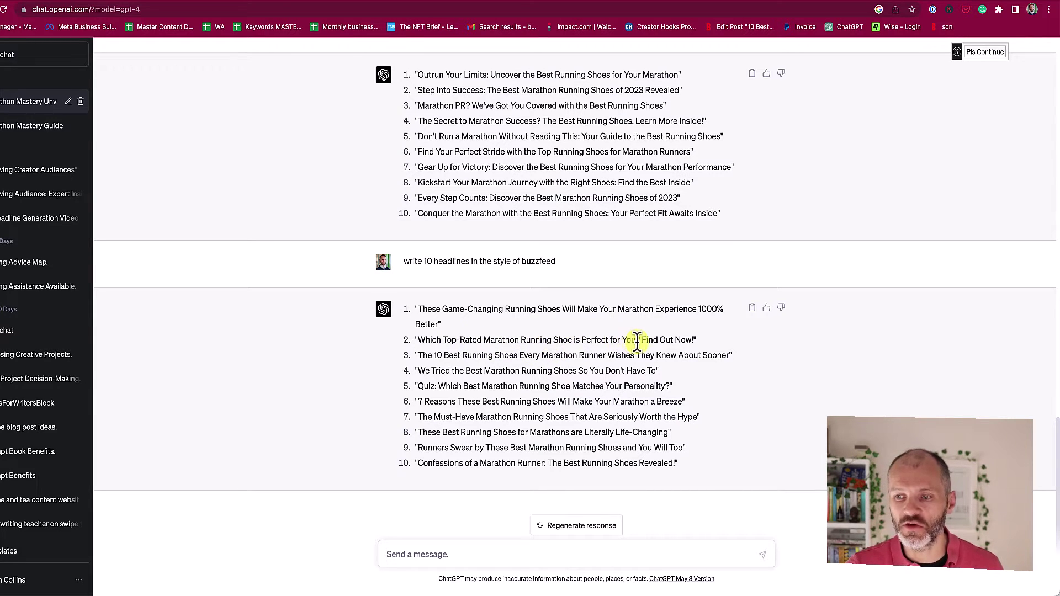
pyautogui.moveTo(704, 340); pyautogui.dragTo(416, 339)
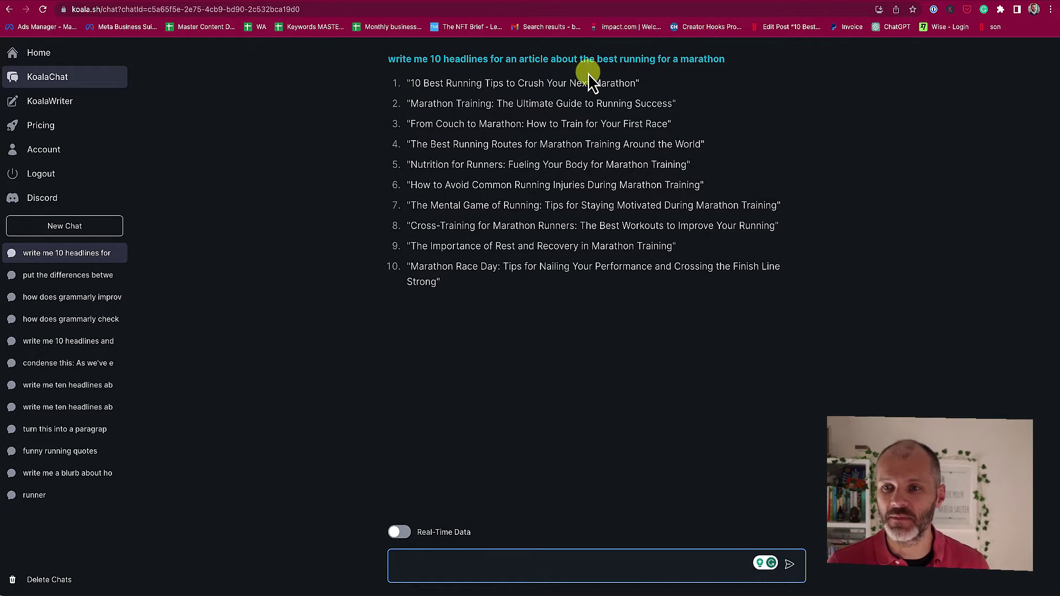
# Compare KoalaChat's first ten headlines, highlighting headline 6 about avoiding injuries.
pyautogui.moveTo(454, 89); pyautogui.dragTo(424, 100)
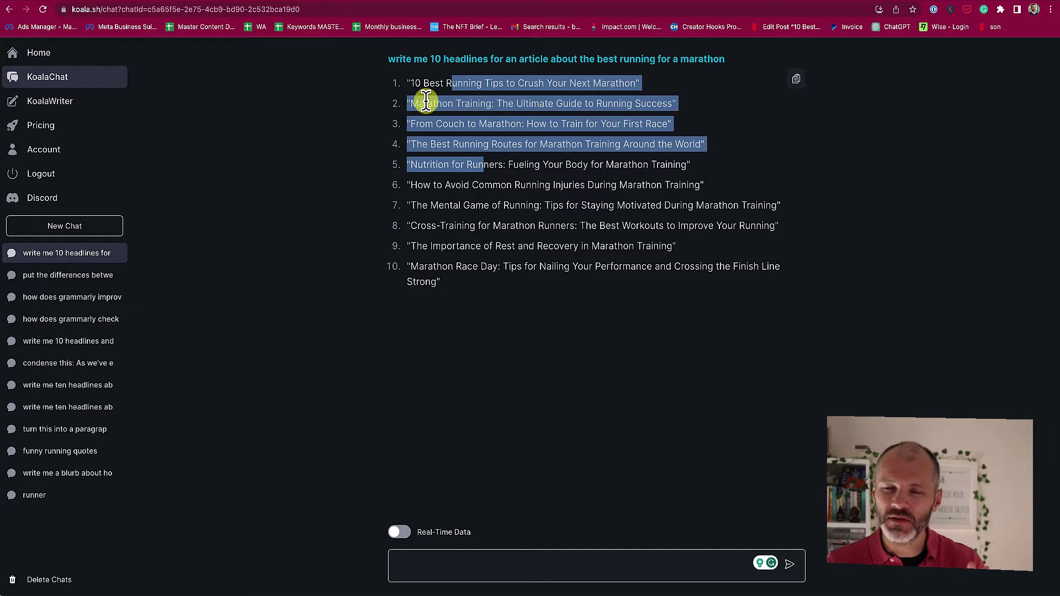
pyautogui.click(437, 158)
pyautogui.moveTo(431, 185); pyautogui.dragTo(691, 196)
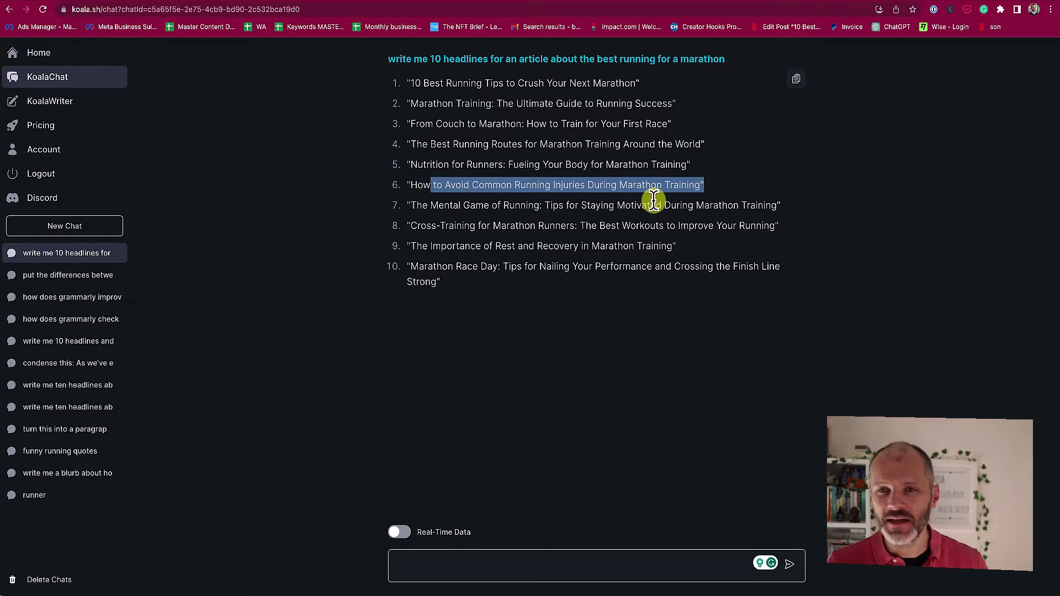
pyautogui.click(478, 560)
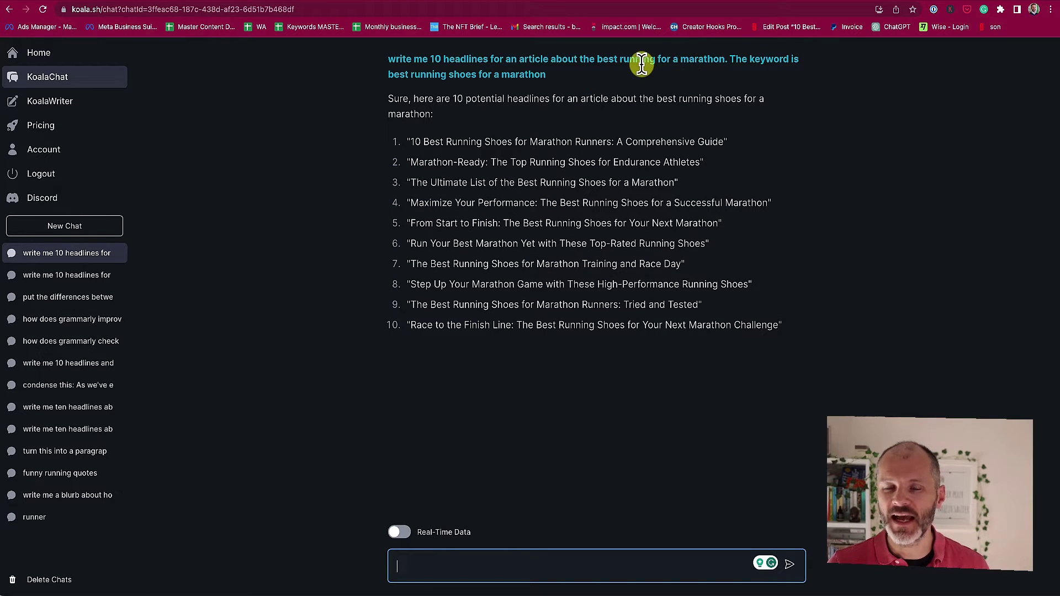
# Review KoalaChat's headlines for 'best running shoes for a marathon' and request Facebook post versions.
pyautogui.moveTo(608, 62); pyautogui.dragTo(652, 63)
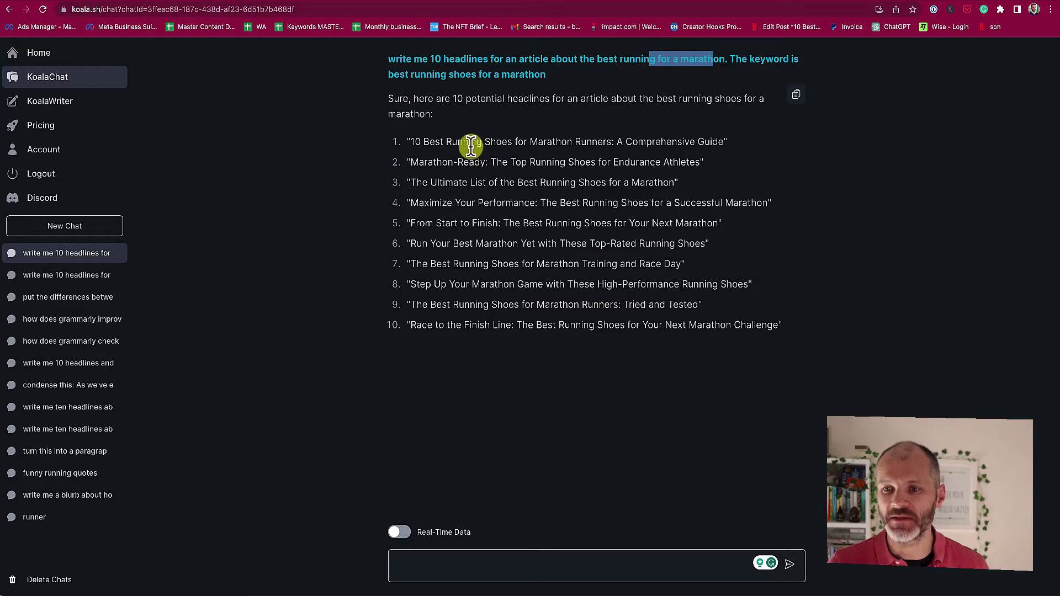
pyautogui.moveTo(411, 142); pyautogui.dragTo(755, 146)
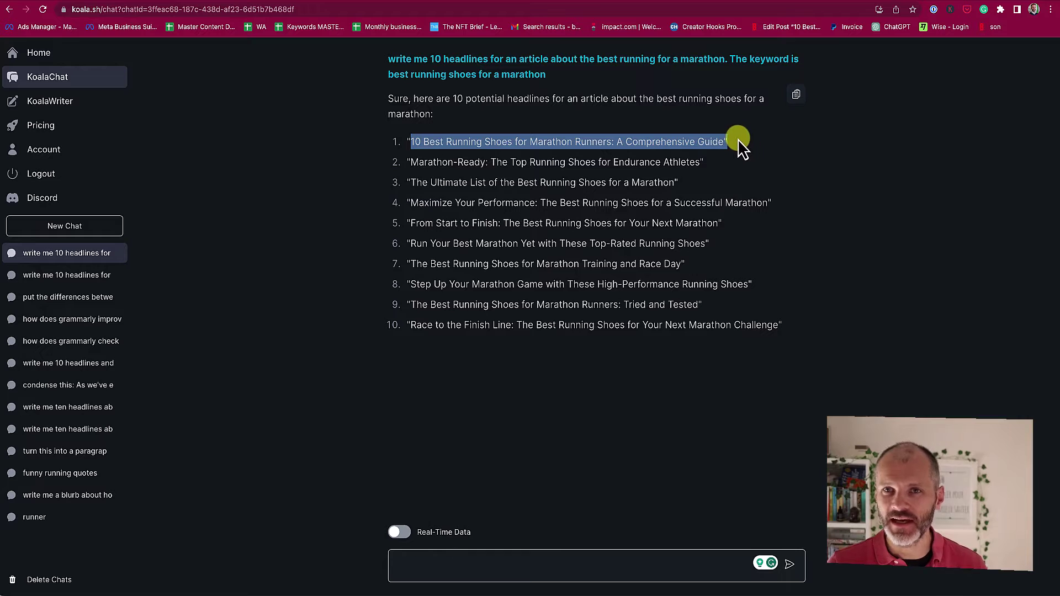
pyautogui.click(714, 147)
pyautogui.moveTo(421, 142); pyautogui.dragTo(486, 142)
pyautogui.click(716, 145)
pyautogui.moveTo(713, 142); pyautogui.dragTo(625, 142)
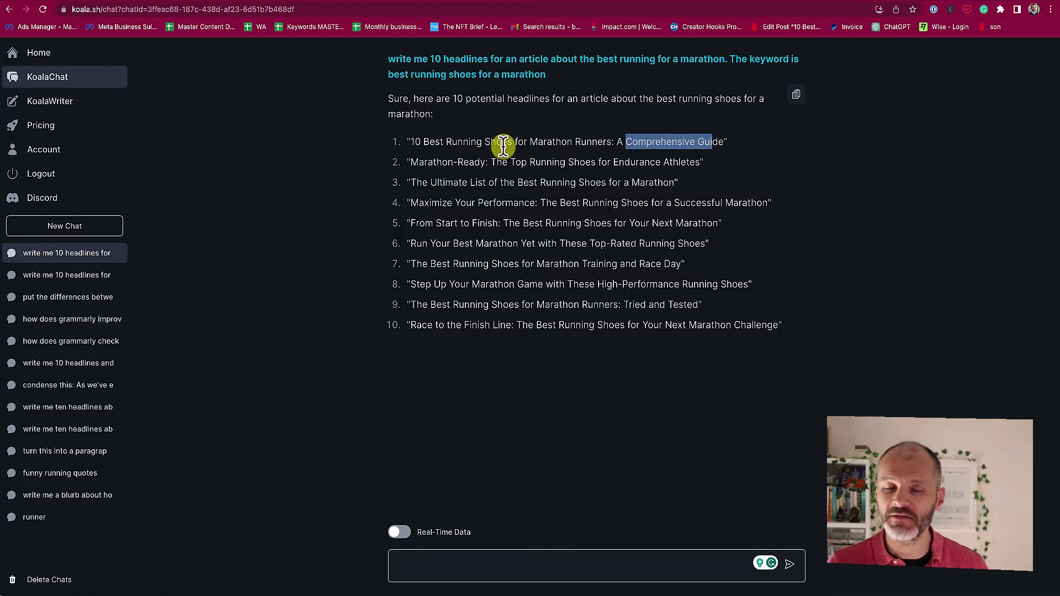
pyautogui.moveTo(453, 162); pyautogui.dragTo(784, 329)
pyautogui.click(490, 558)
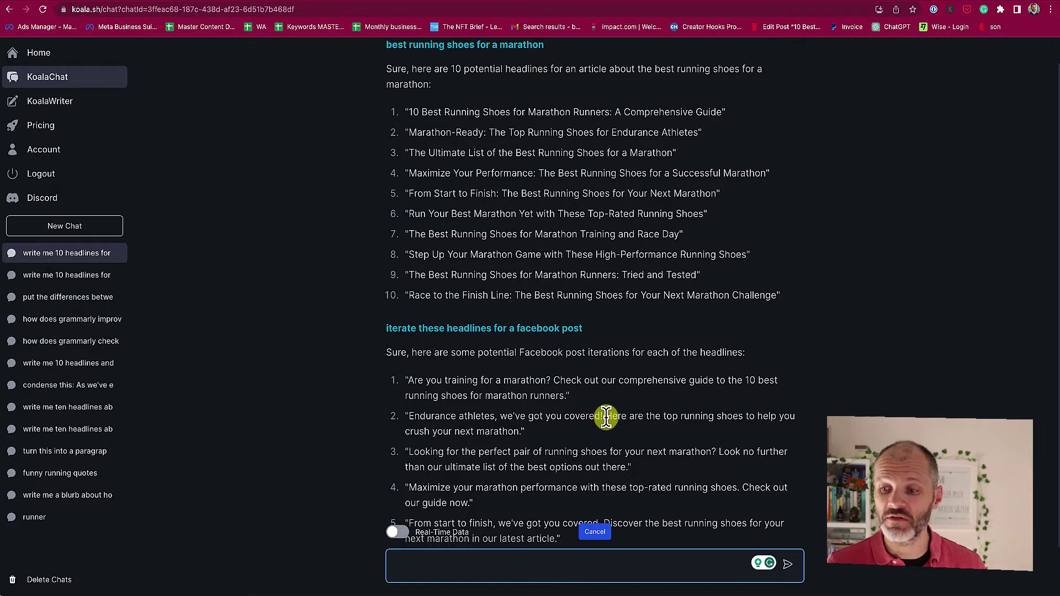
# Review Facebook post items 1–10, then ask KoalaChat for email subject line versions.
pyautogui.moveTo(519, 433); pyautogui.dragTo(402, 416)
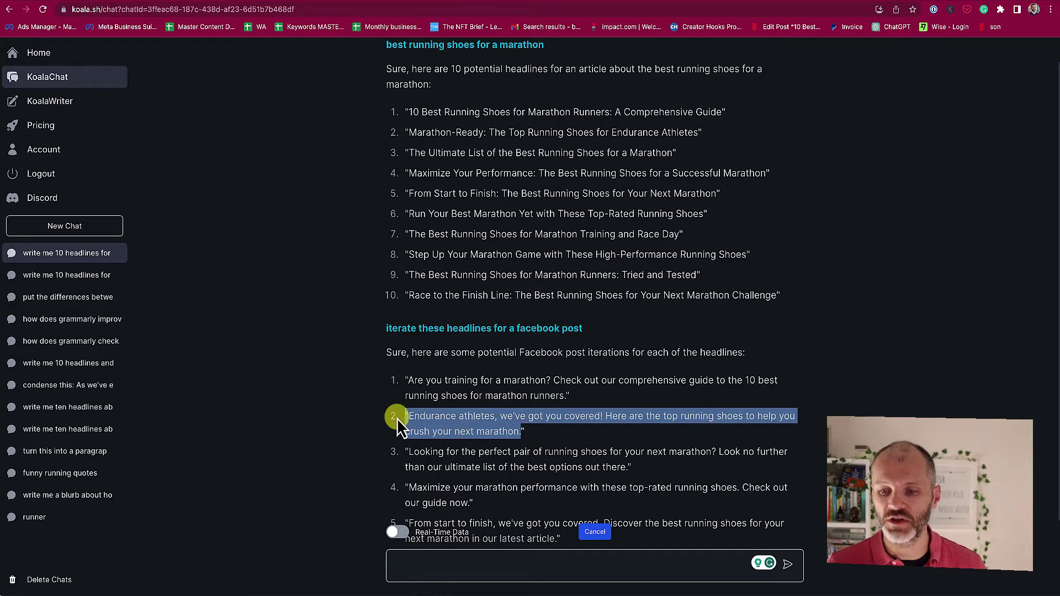
pyautogui.click(530, 418)
pyautogui.moveTo(523, 417); pyautogui.dragTo(500, 416)
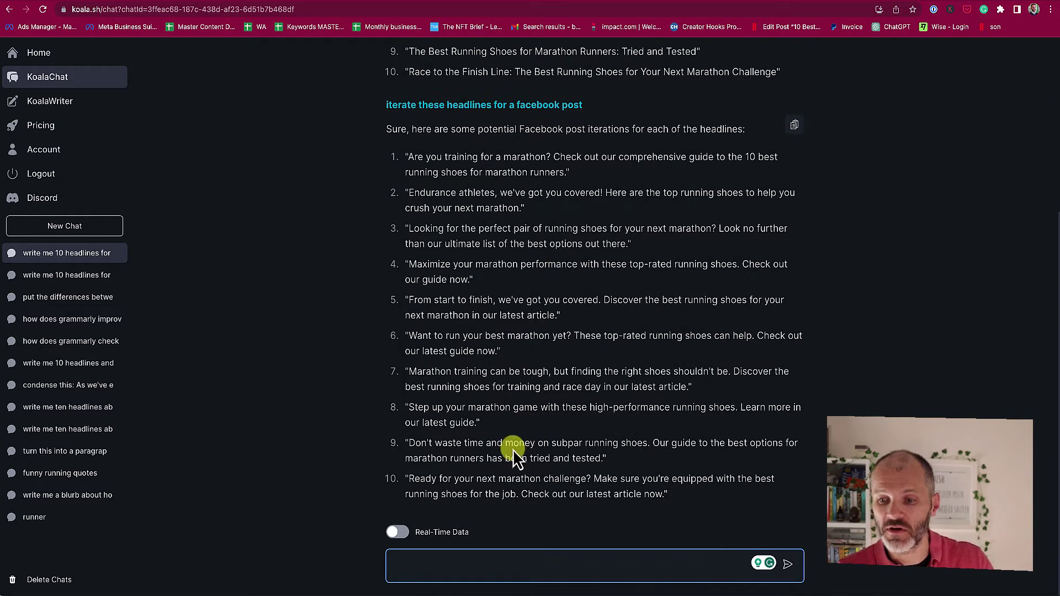
pyautogui.moveTo(482, 478); pyautogui.dragTo(520, 494)
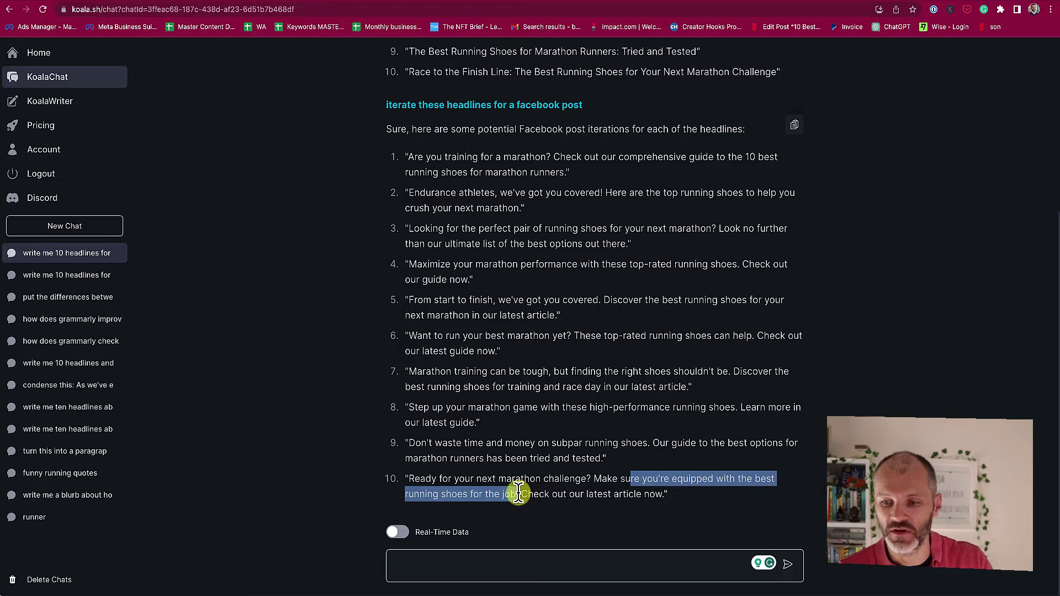
pyautogui.click(615, 495)
pyautogui.moveTo(735, 493); pyautogui.dragTo(691, 491)
pyautogui.moveTo(406, 156); pyautogui.dragTo(671, 367)
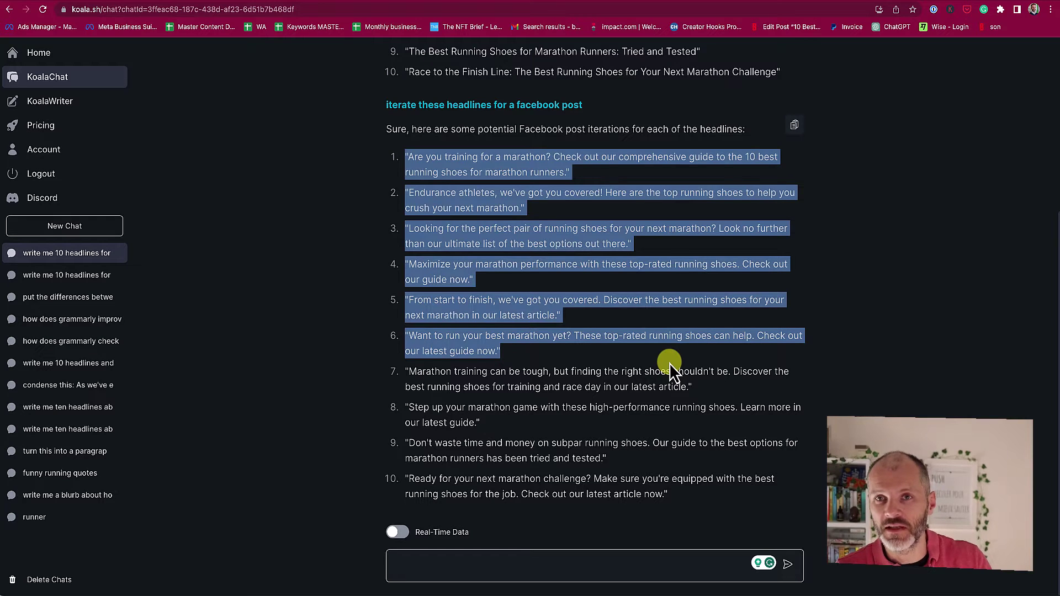
pyautogui.click(518, 509)
pyautogui.click(498, 566)
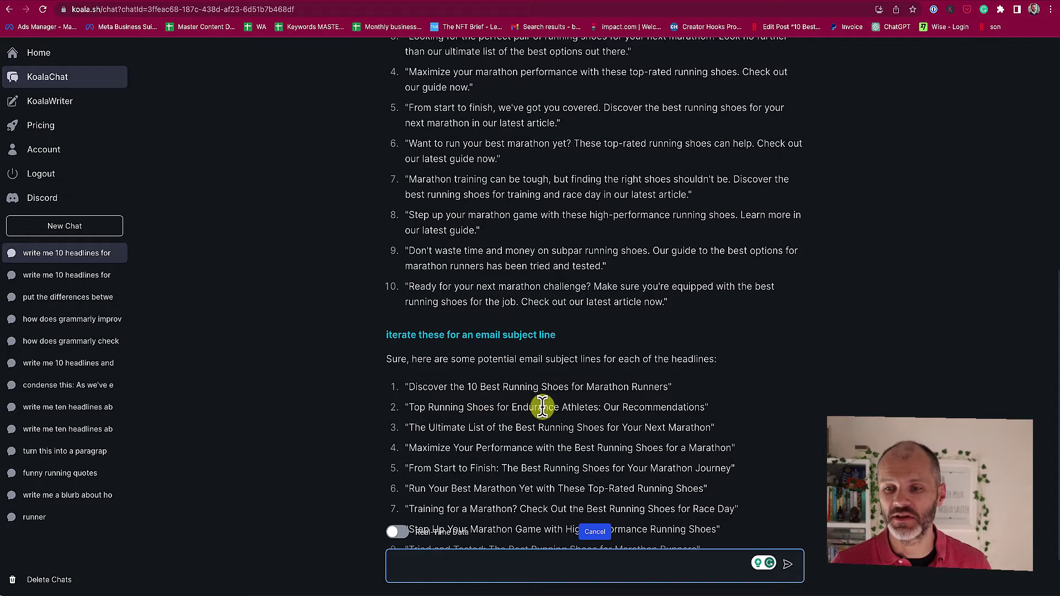
# Scroll back up in KoalaChat to compare the Facebook and email subject line lists.
pyautogui.scroll(3, 541, 410)
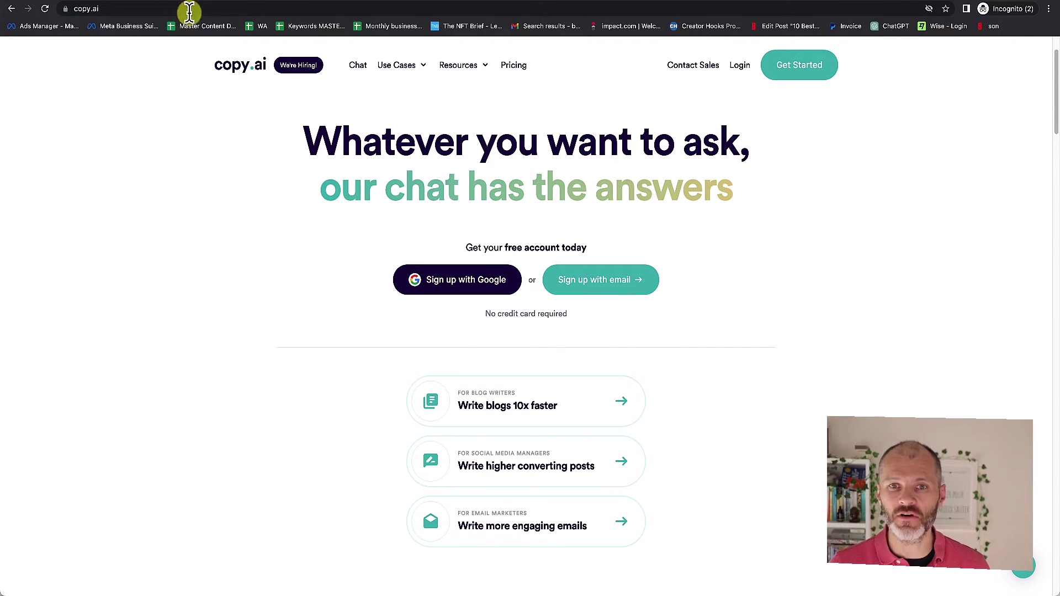
# In Copy.ai, highlight the earlier headline prompts and their 'best running shoes for' keyword requirement.
pyautogui.click(174, 4)
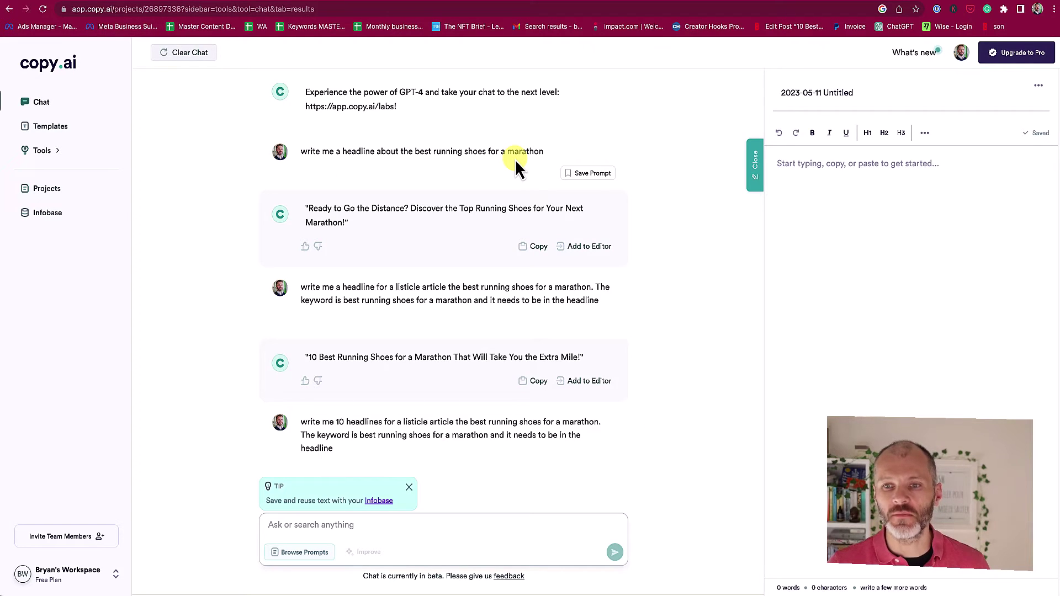
pyautogui.moveTo(316, 151); pyautogui.dragTo(541, 152)
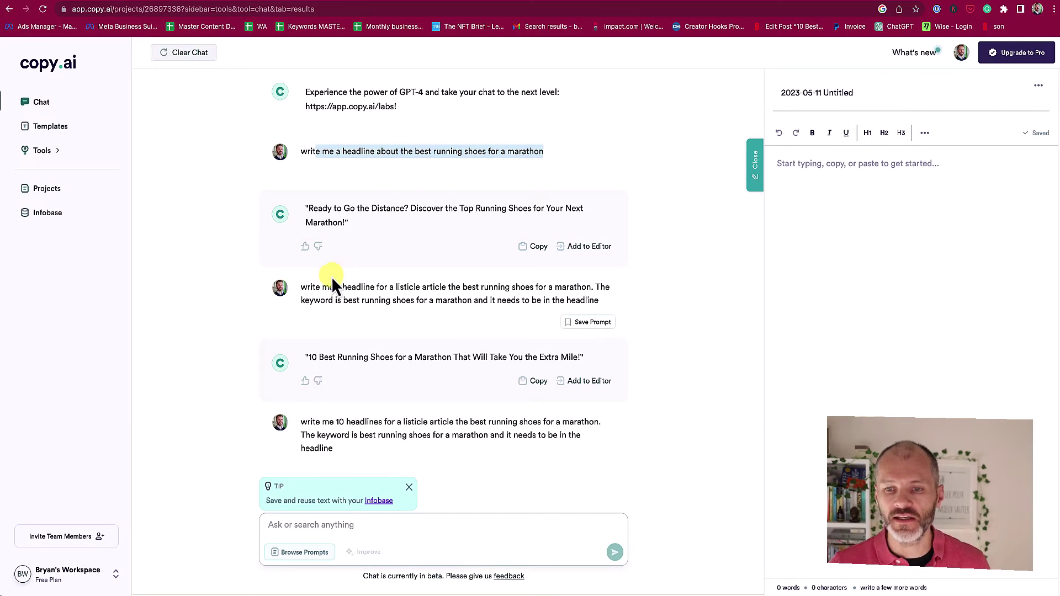
pyautogui.moveTo(329, 287); pyautogui.dragTo(379, 286)
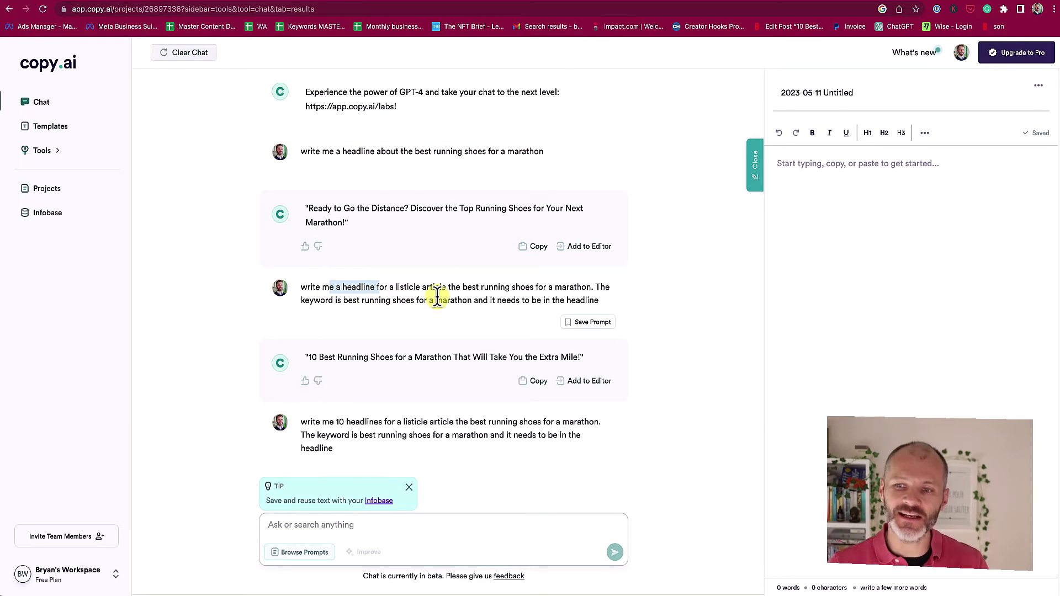
pyautogui.moveTo(448, 287); pyautogui.dragTo(549, 287)
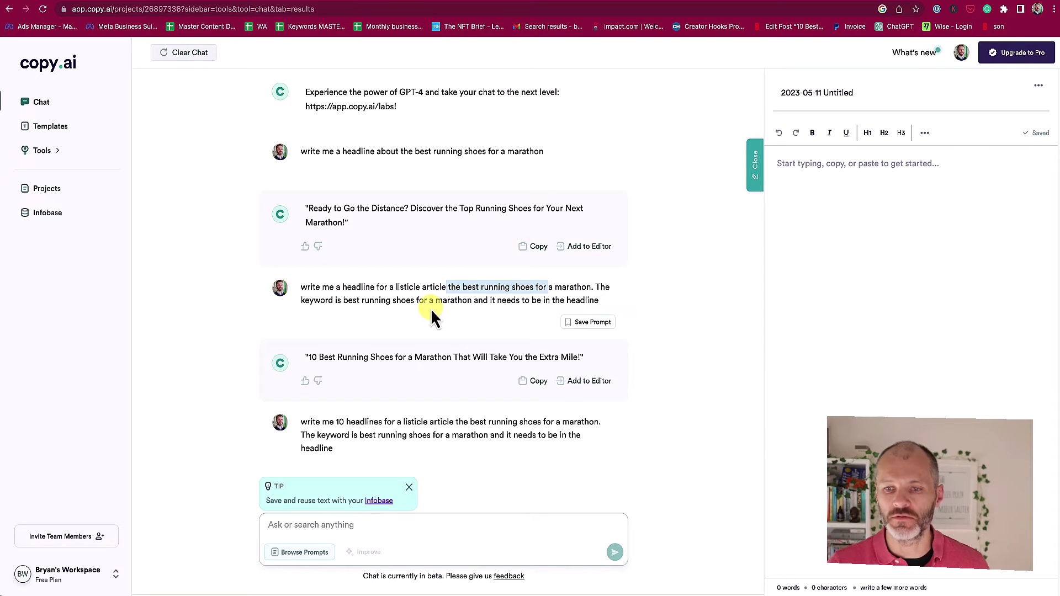
pyautogui.moveTo(393, 301); pyautogui.dragTo(530, 301)
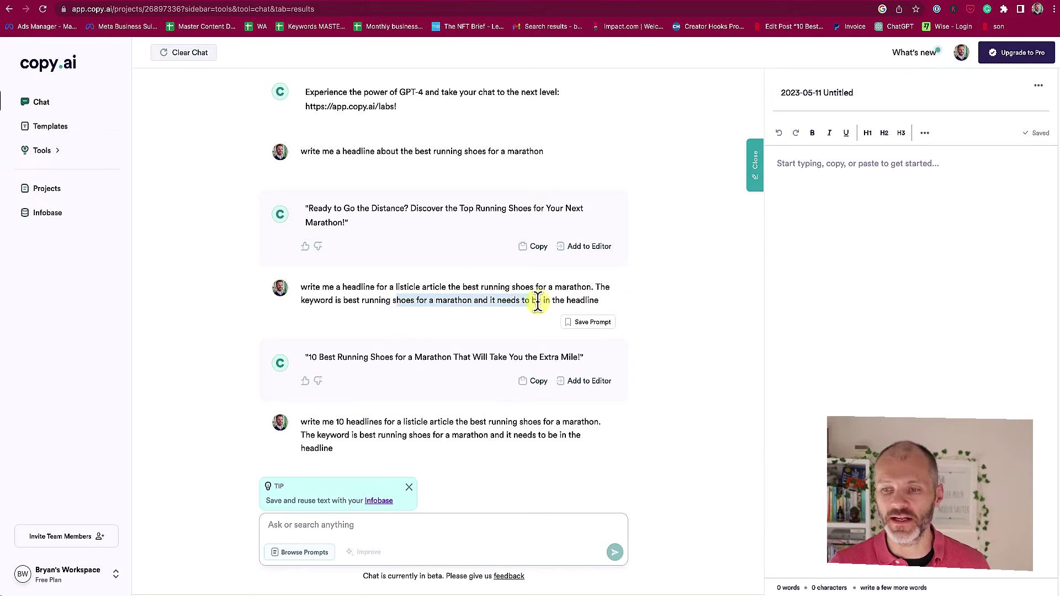
pyautogui.moveTo(610, 303); pyautogui.dragTo(531, 307)
pyautogui.moveTo(310, 305); pyautogui.dragTo(352, 303)
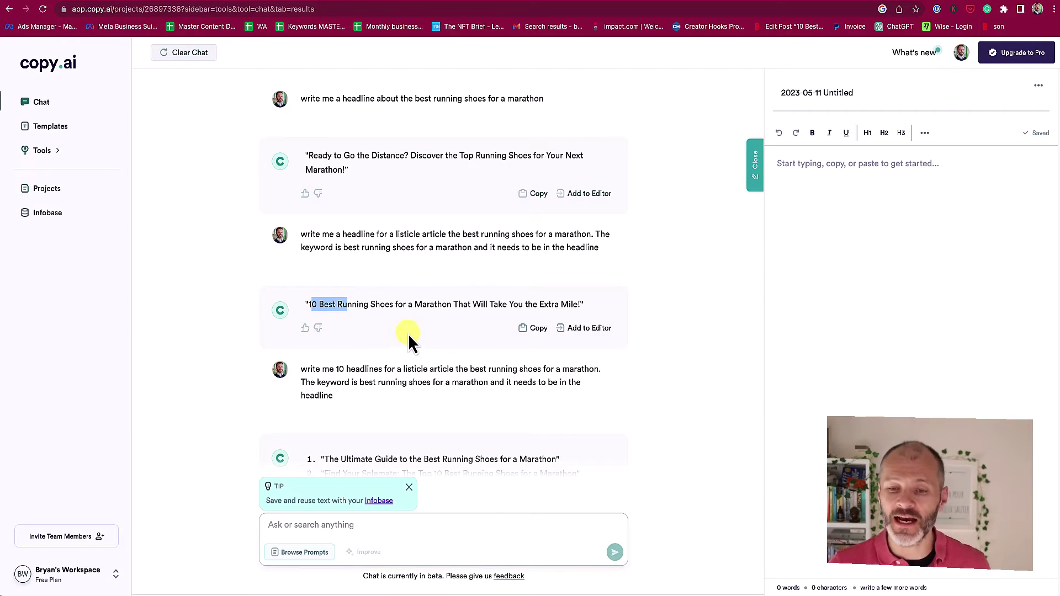
# Select the reply of ten listicle headlines for 'best running shoes for a marathon'.
pyautogui.scroll(-2, 408, 342)
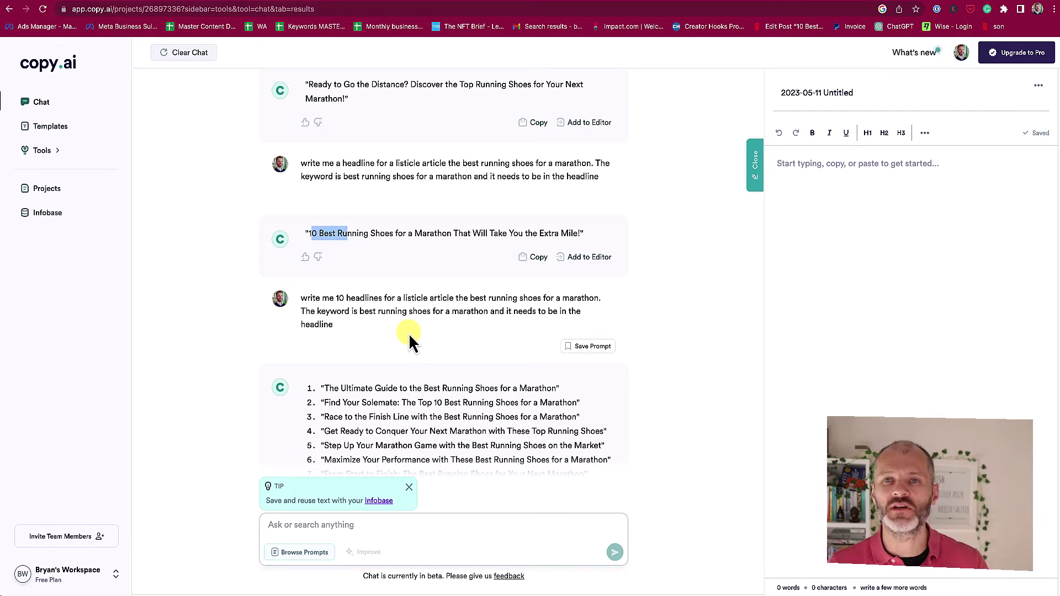
pyautogui.moveTo(320, 298); pyautogui.dragTo(422, 299)
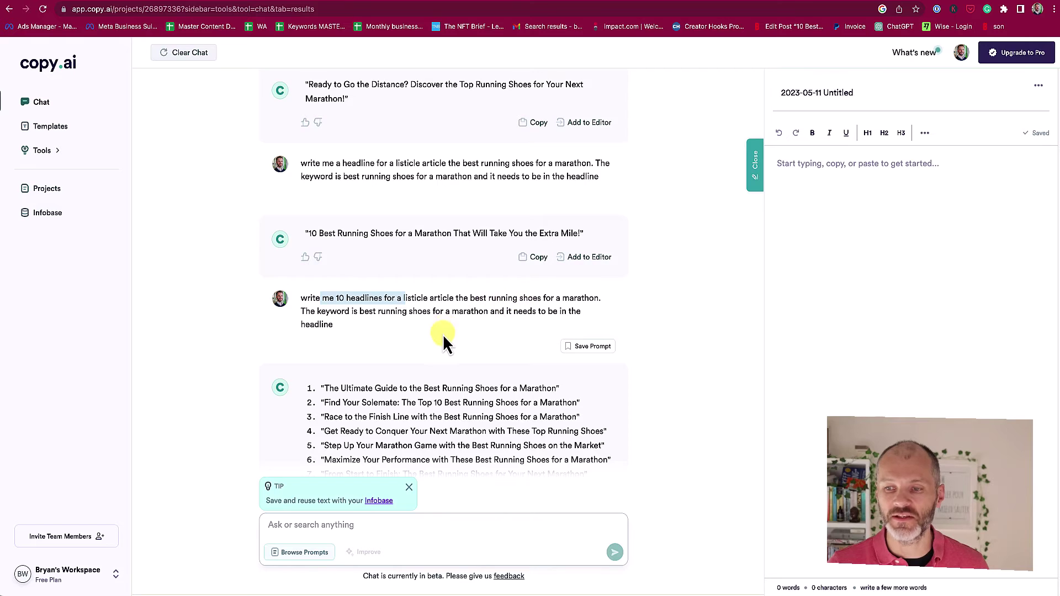
pyautogui.scroll(-3, 442, 337)
pyautogui.moveTo(321, 274); pyautogui.dragTo(584, 397)
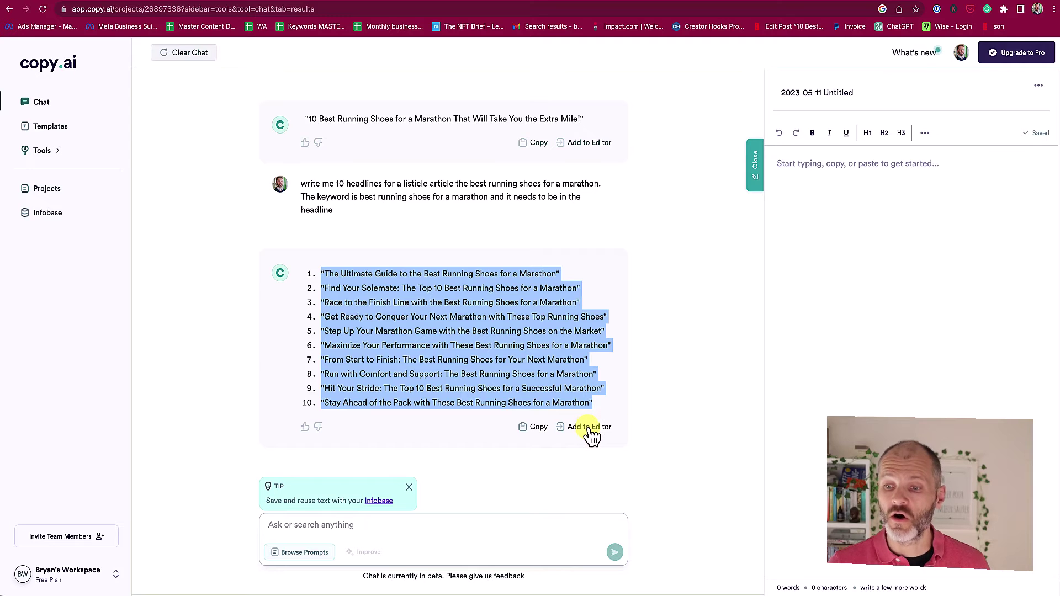
# Add the ten marathon headlines to the editor document, then select and deselect lines 2–10.
pyautogui.click(590, 431)
pyautogui.moveTo(828, 178); pyautogui.dragTo(934, 407)
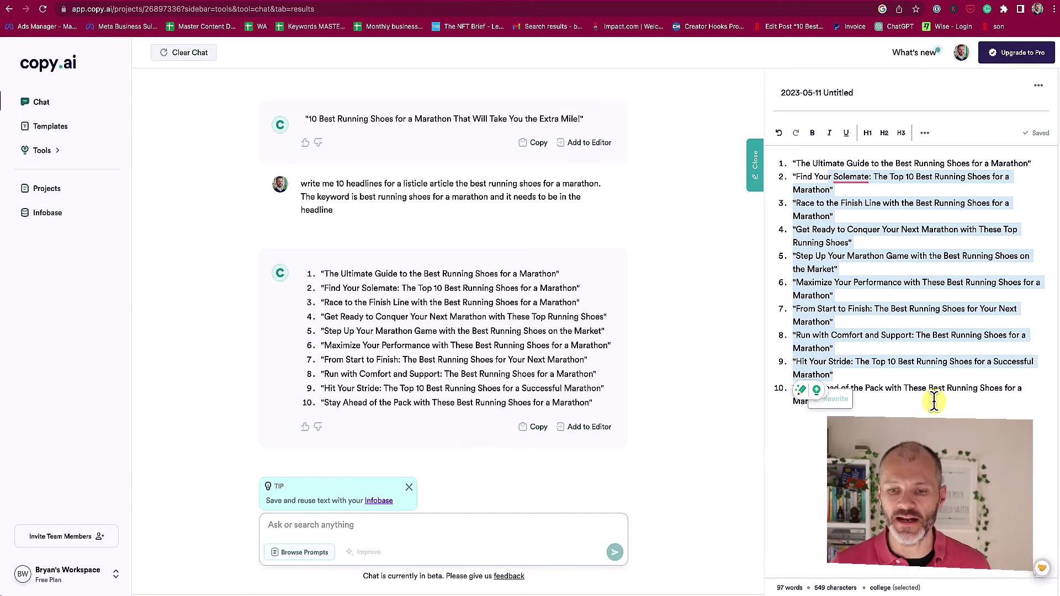
pyautogui.click(319, 557)
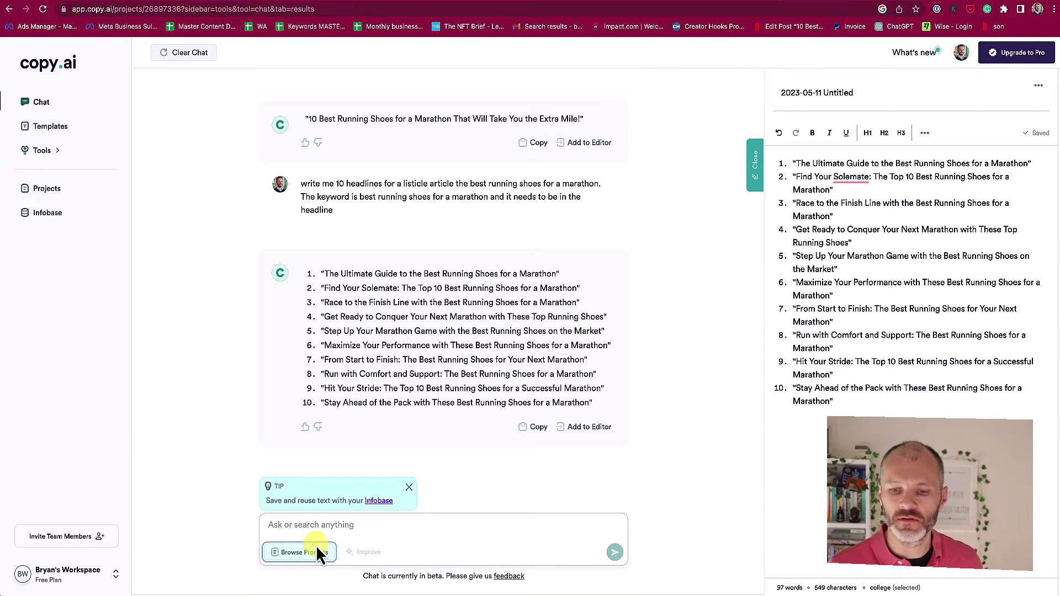
# Insert the Social Media > Headlines prompt from the prompt library into the chat box.
pyautogui.click(317, 552)
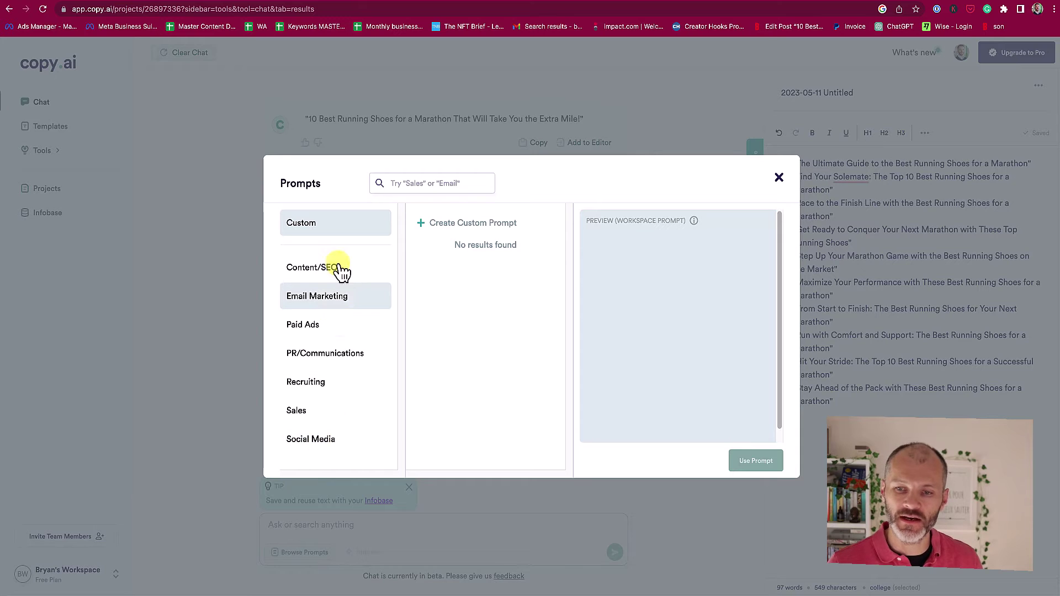
pyautogui.click(310, 441)
pyautogui.click(475, 431)
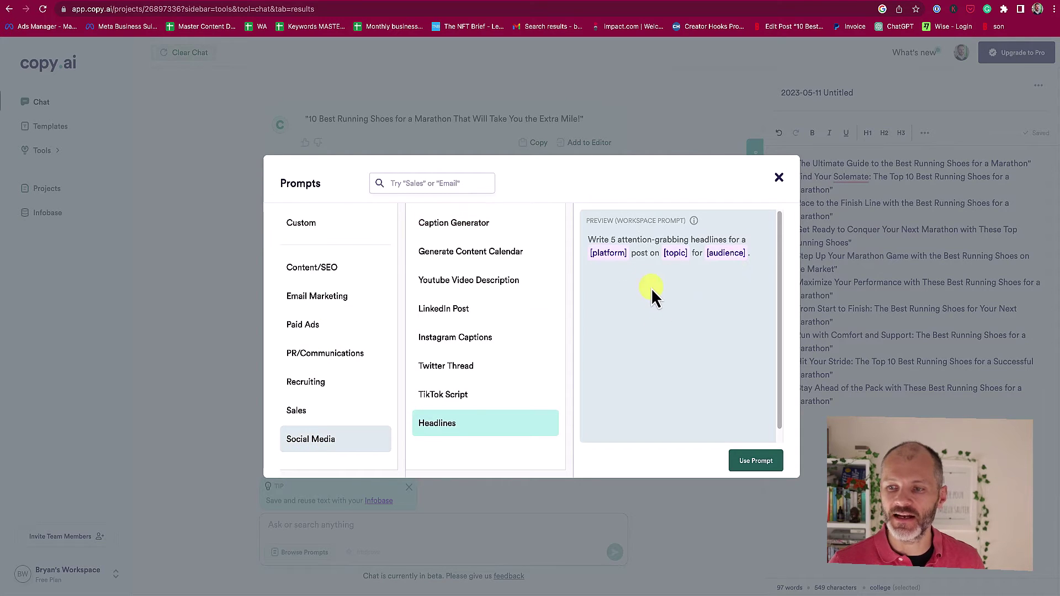
pyautogui.moveTo(748, 260); pyautogui.dragTo(572, 254)
pyautogui.click(590, 255)
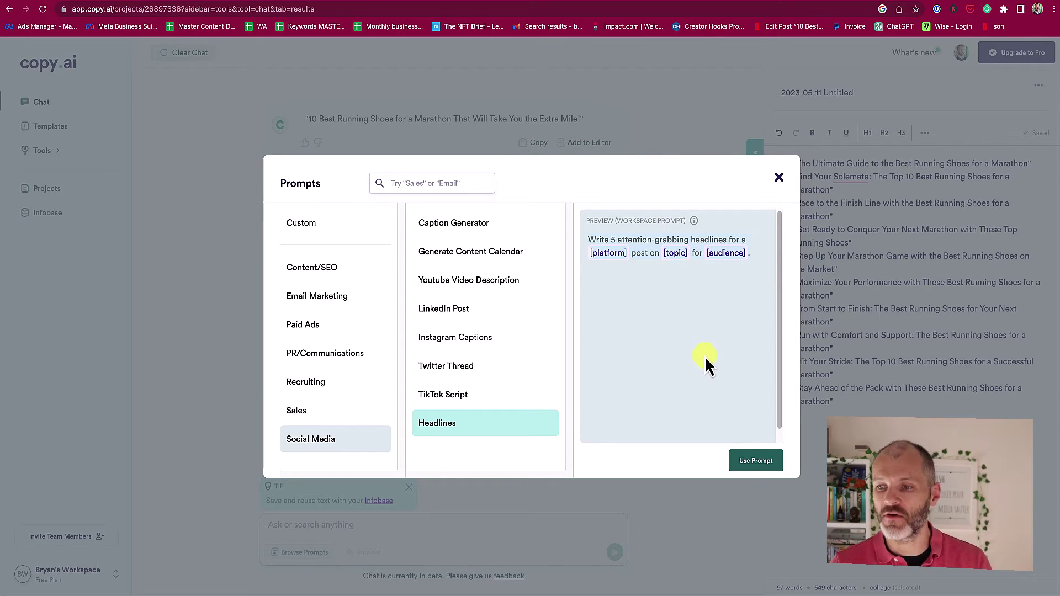
pyautogui.click(763, 463)
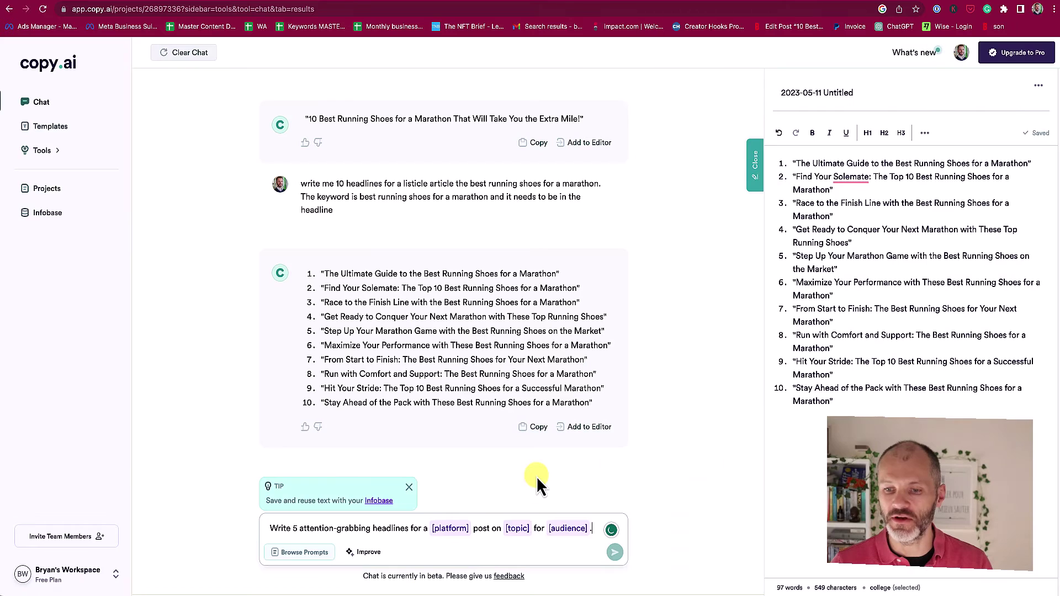
# Fill the prompt with 'facebook post on best running shoes' and 'new runners', and send it.
pyautogui.click(450, 529)
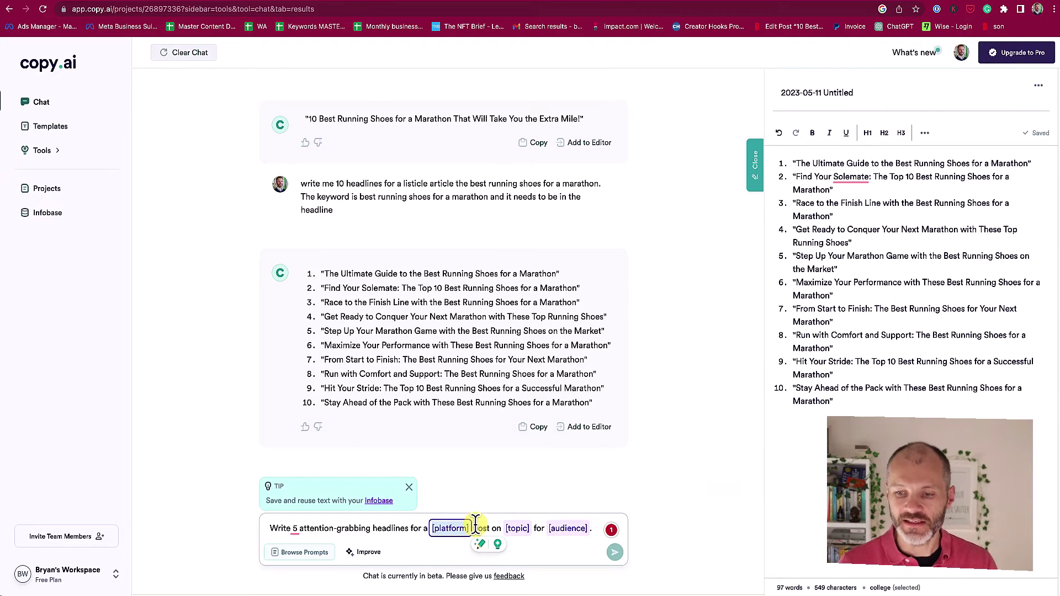
pyautogui.write('facebo')
pyautogui.write('ok post on ')
pyautogui.write('best running shoes')
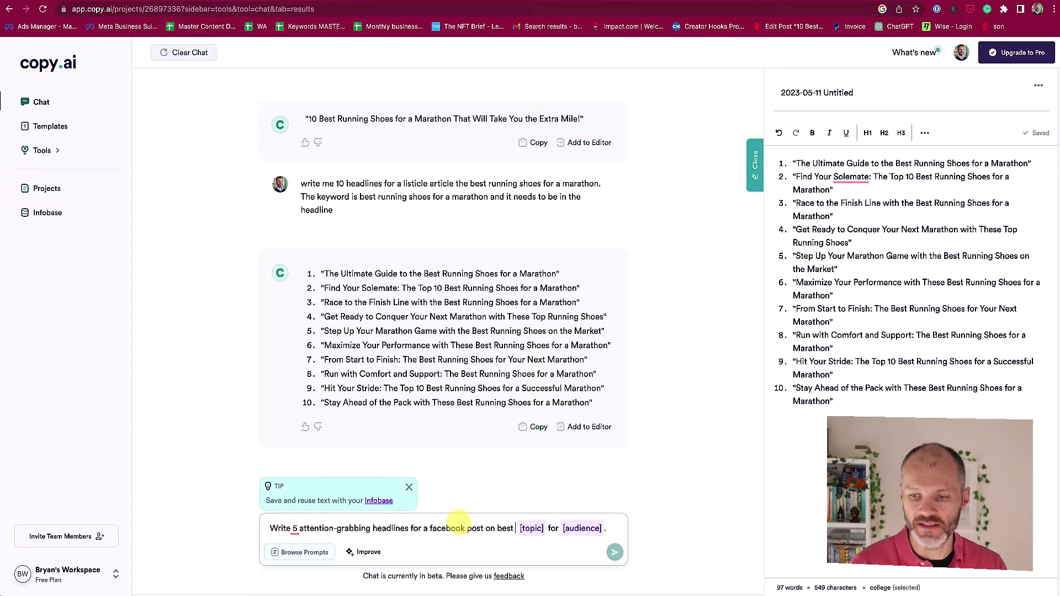
pyautogui.press('Delete')
pyautogui.press('Delete')
pyautogui.press('Delete')
pyautogui.press('Delete')
pyautogui.press('Delete')
pyautogui.press('Delete')
pyautogui.press('Delete')
pyautogui.press('Delete')
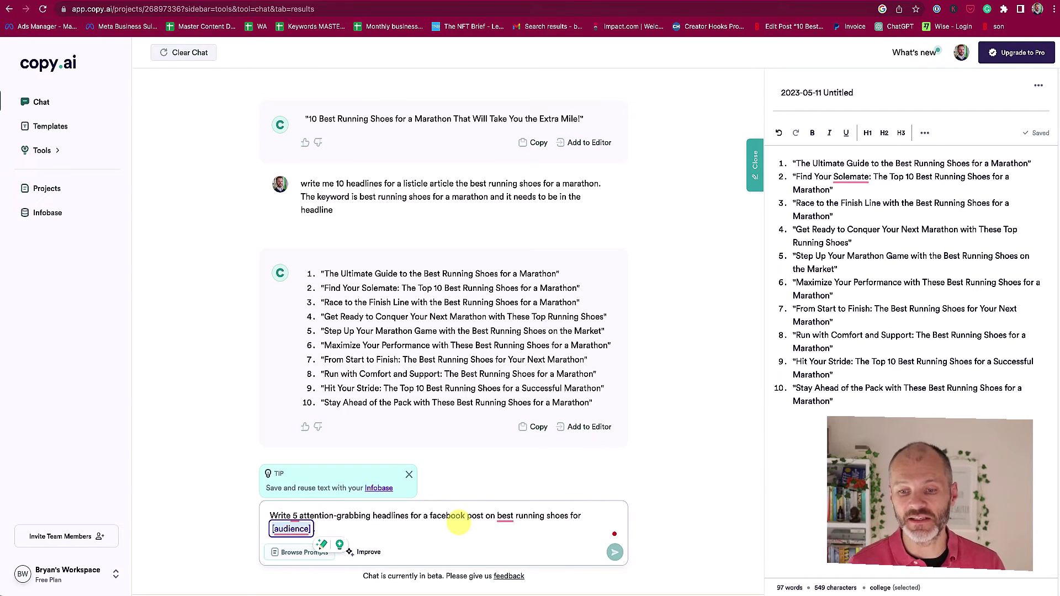
pyautogui.press('Delete')
pyautogui.press('Delete')
pyautogui.press('Delete')
pyautogui.press('Delete')
pyautogui.press('Delete')
pyautogui.press('Delete')
pyautogui.press('Delete')
pyautogui.press('Delete')
pyautogui.press('Delete')
pyautogui.press('Delete')
pyautogui.press('Delete')
pyautogui.press('Delete')
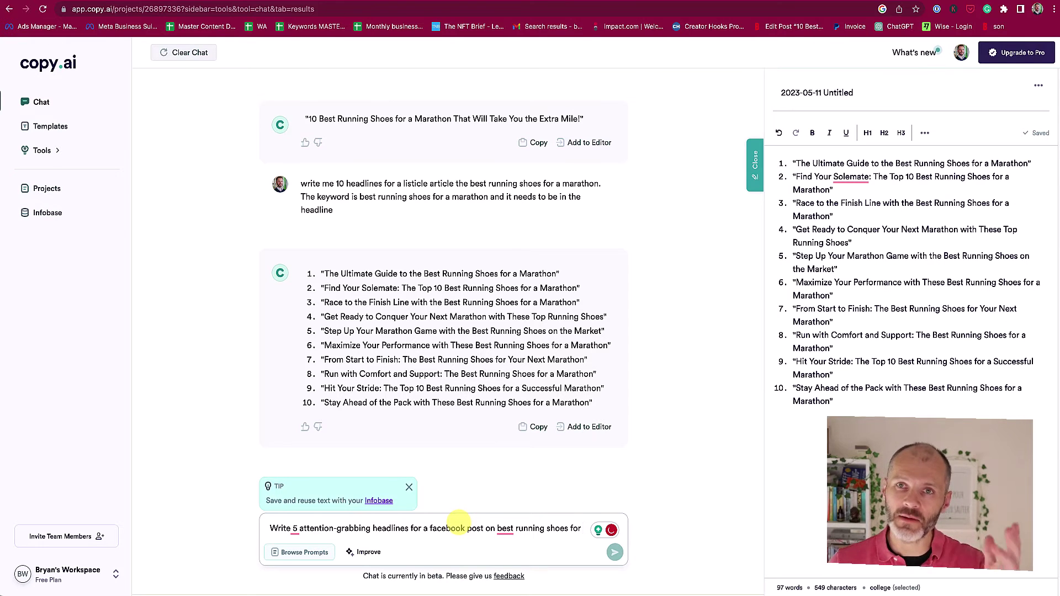
pyautogui.write('new runners')
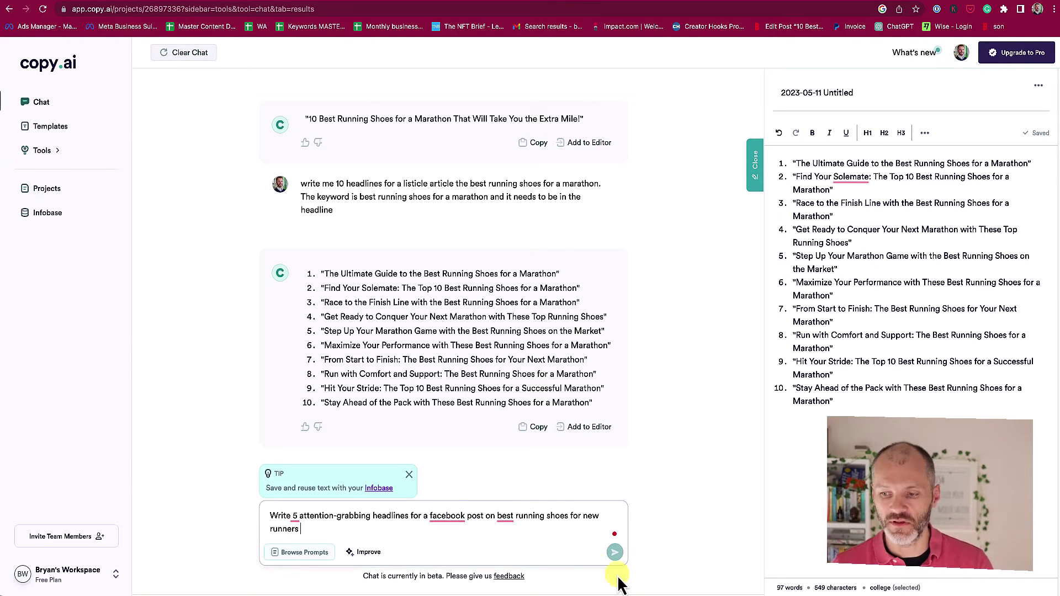
pyautogui.click(615, 552)
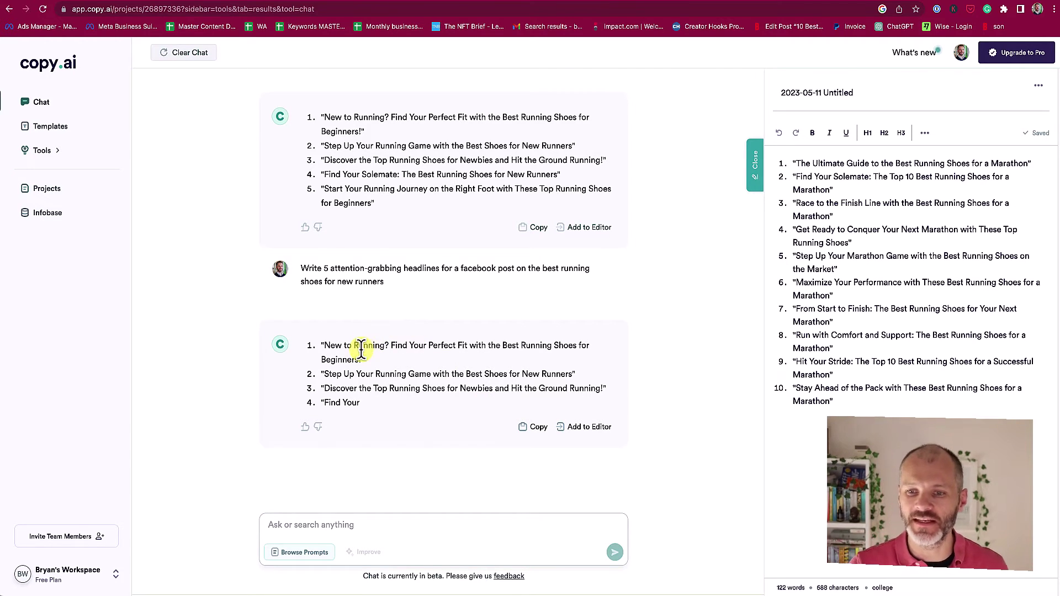
# Highlight wording in the first two new-runner headlines, including 'Best Shoes for New Runners'.
pyautogui.moveTo(397, 343); pyautogui.dragTo(530, 364)
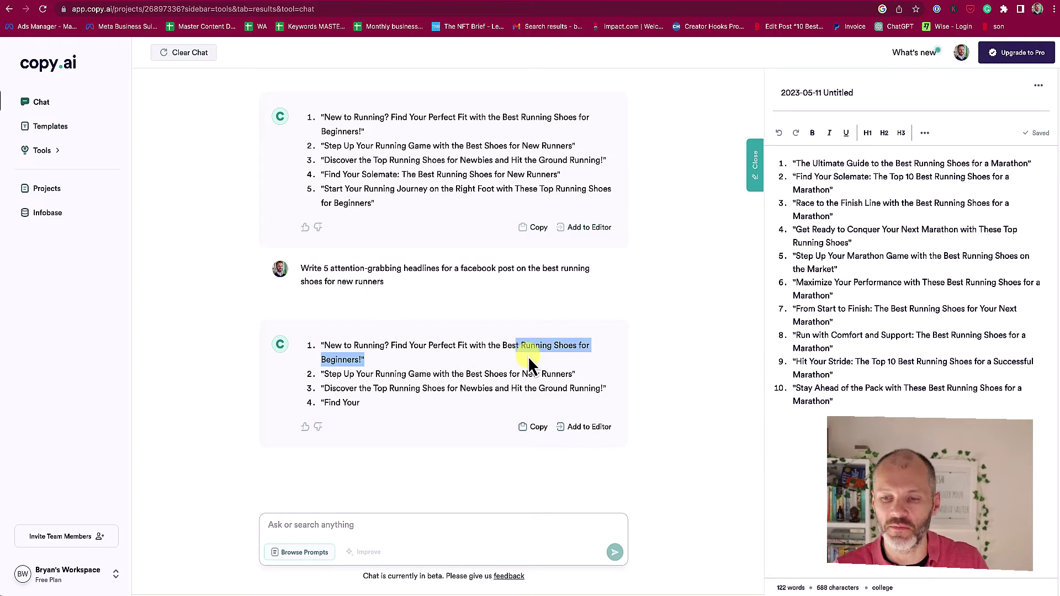
pyautogui.moveTo(355, 374); pyautogui.dragTo(507, 374)
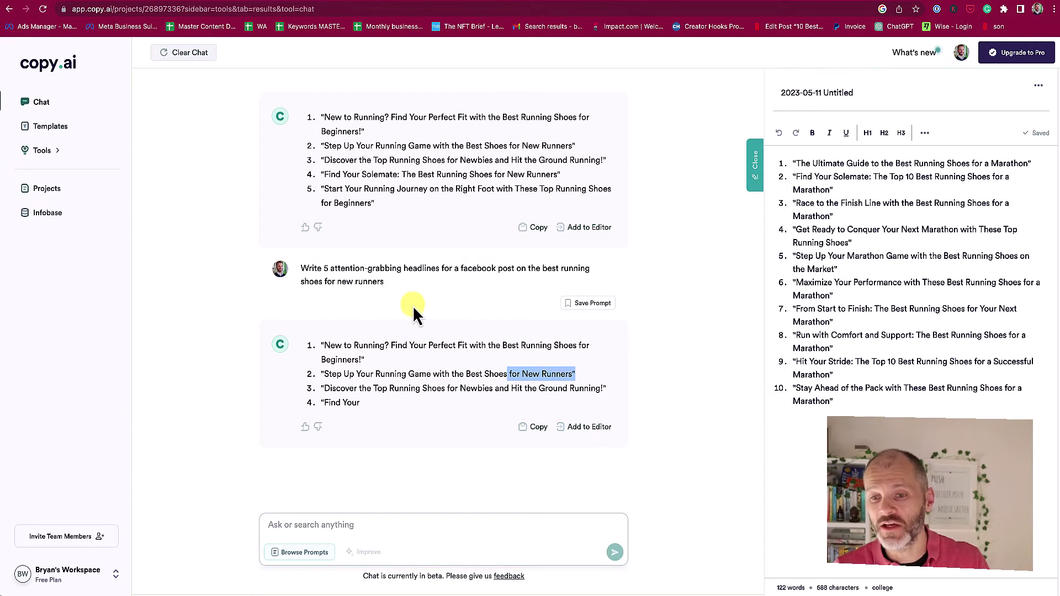
pyautogui.moveTo(465, 374); pyautogui.dragTo(577, 374)
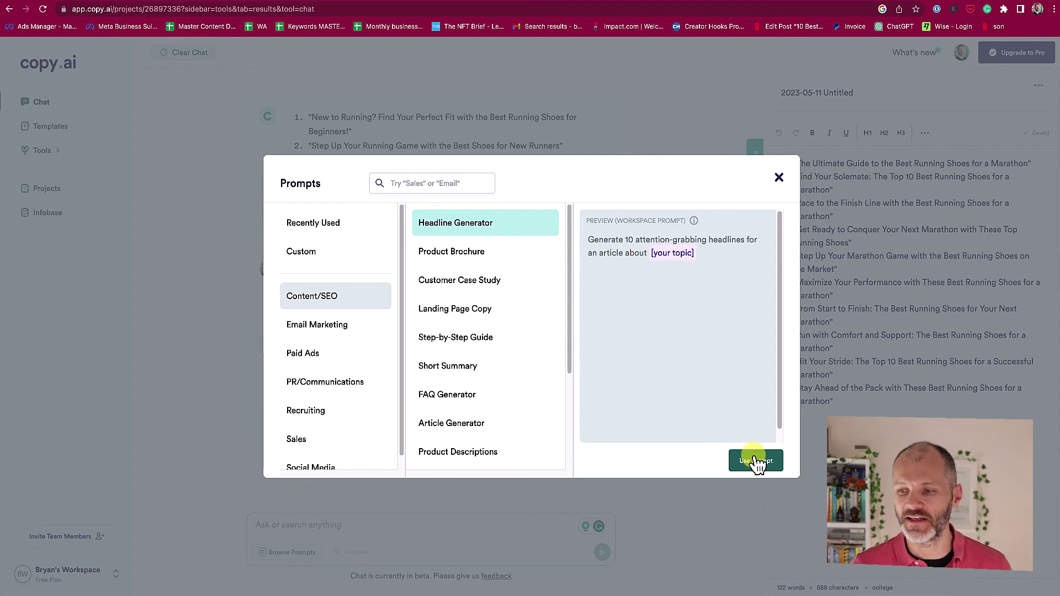
# Replace the Headline Generator prompt with the full marathon article headline prompt and send it.
pyautogui.click(754, 461)
pyautogui.tripleClick(566, 529)
pyautogui.press('super+v')
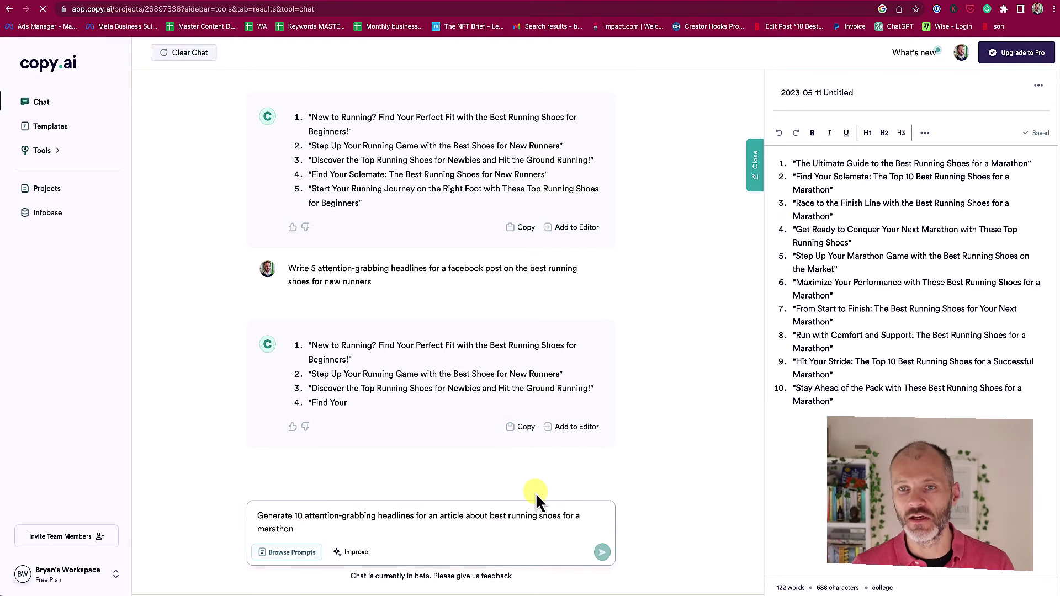
pyautogui.press('super+r')
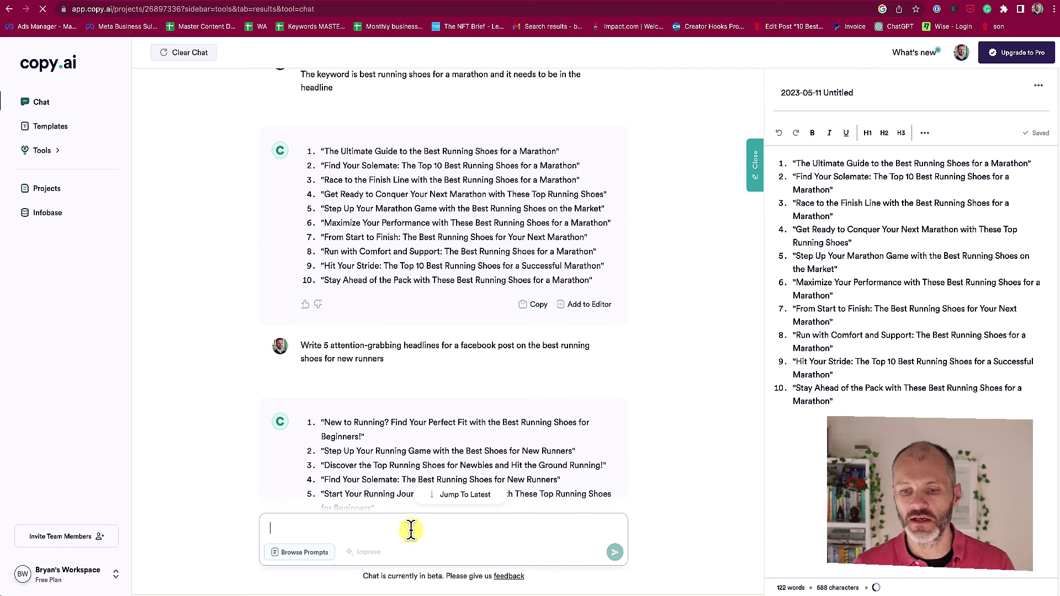
pyautogui.click(615, 552)
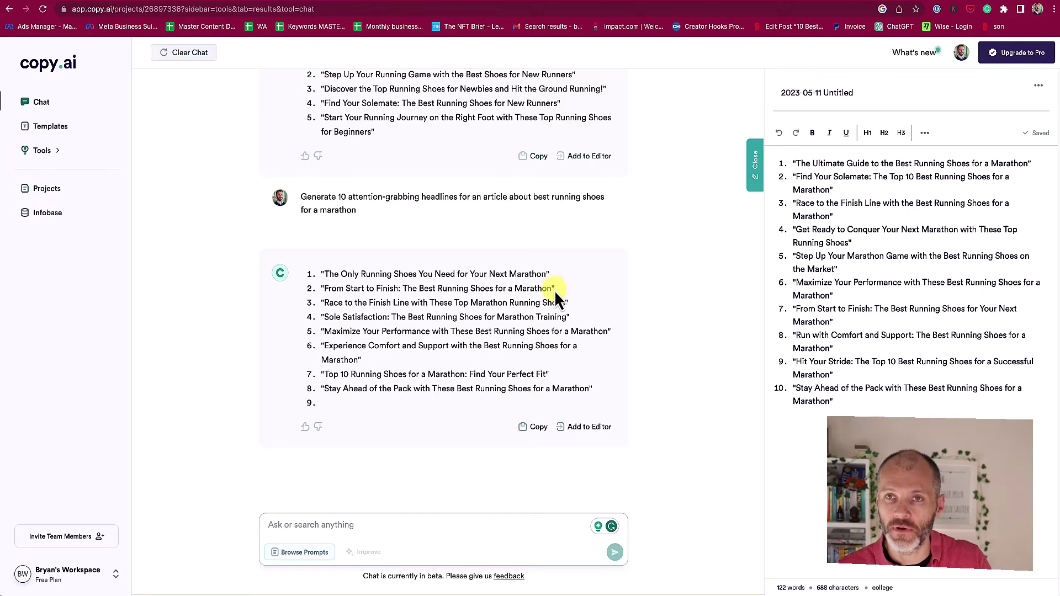
# Highlight 'Running Shoes for a Marathon' and the opening words of headline 2, and the start of headline 8.
pyautogui.moveTo(559, 288); pyautogui.dragTo(420, 288)
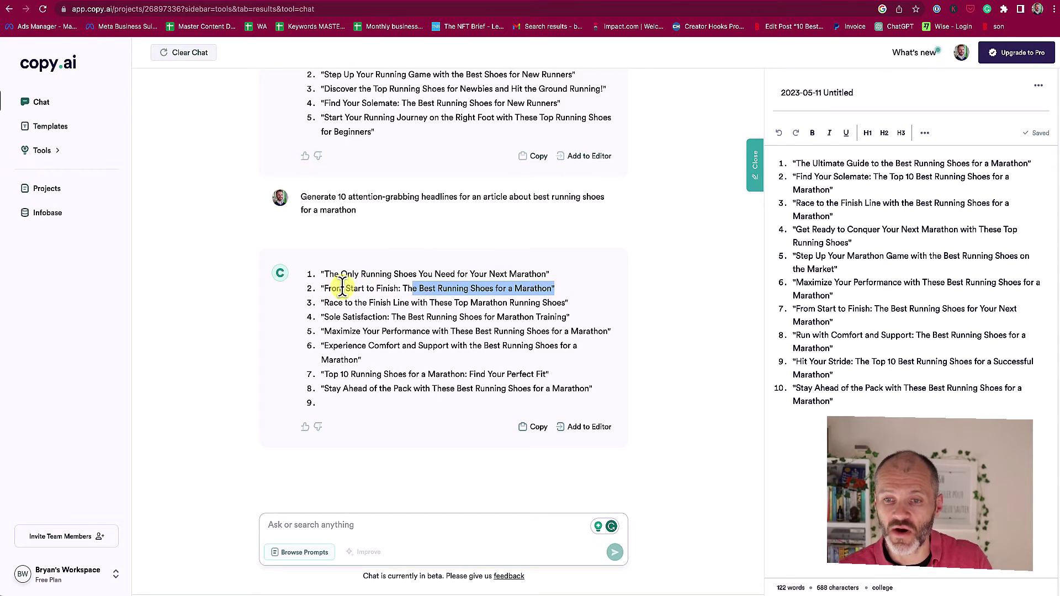
pyautogui.moveTo(322, 288); pyautogui.dragTo(537, 288)
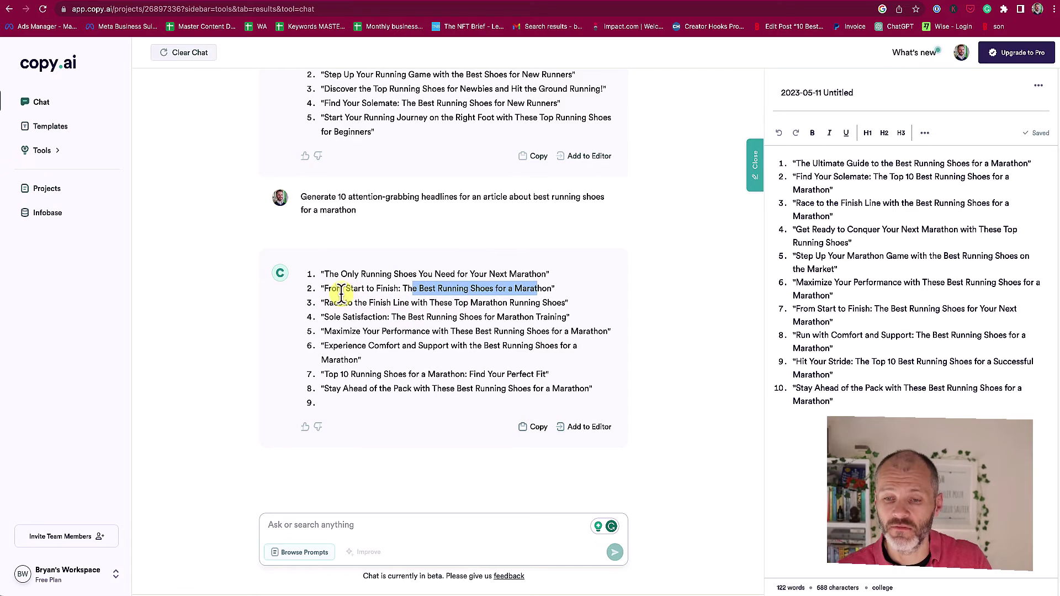
pyautogui.moveTo(322, 388); pyautogui.dragTo(367, 389)
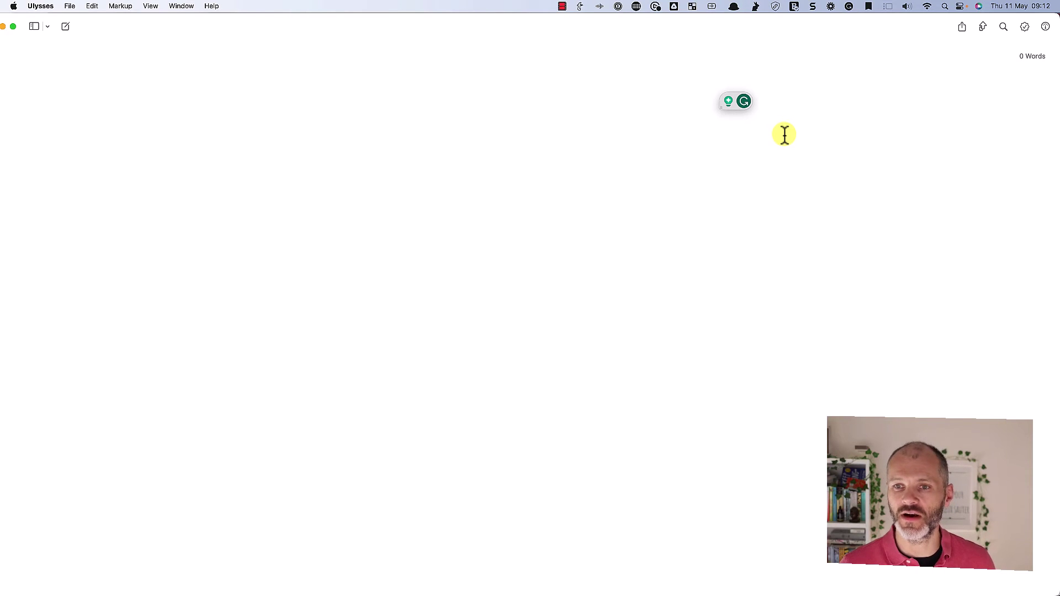
# Paste the marathon headline request into Grammarly GO and insert the ten generated headlines.
pyautogui.click(729, 102)
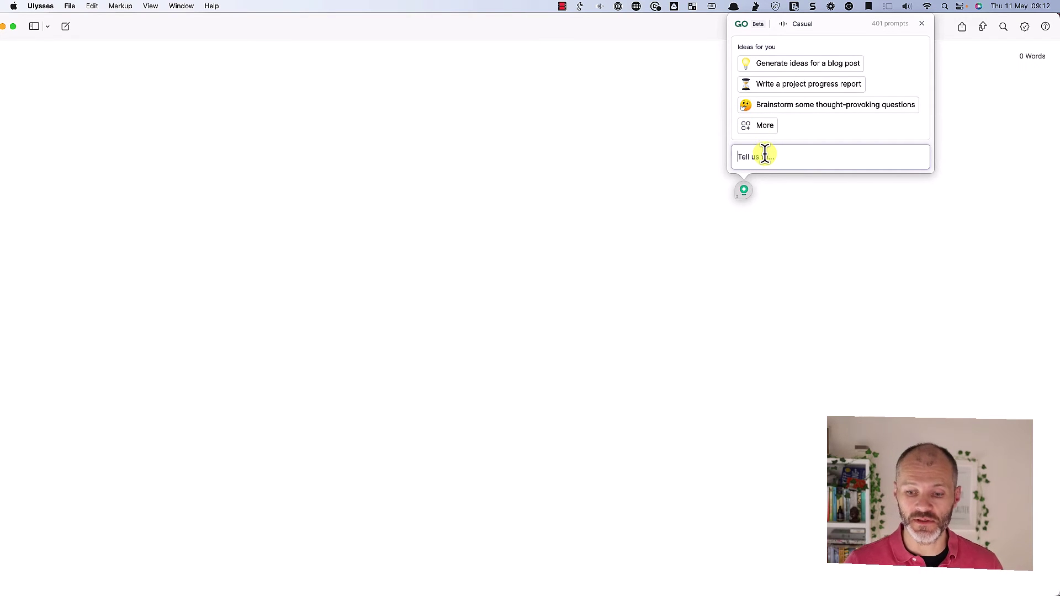
pyautogui.write('write me 10 headlines for an article about the best running for a marathon. They keyword is best running shoes for a marathon')
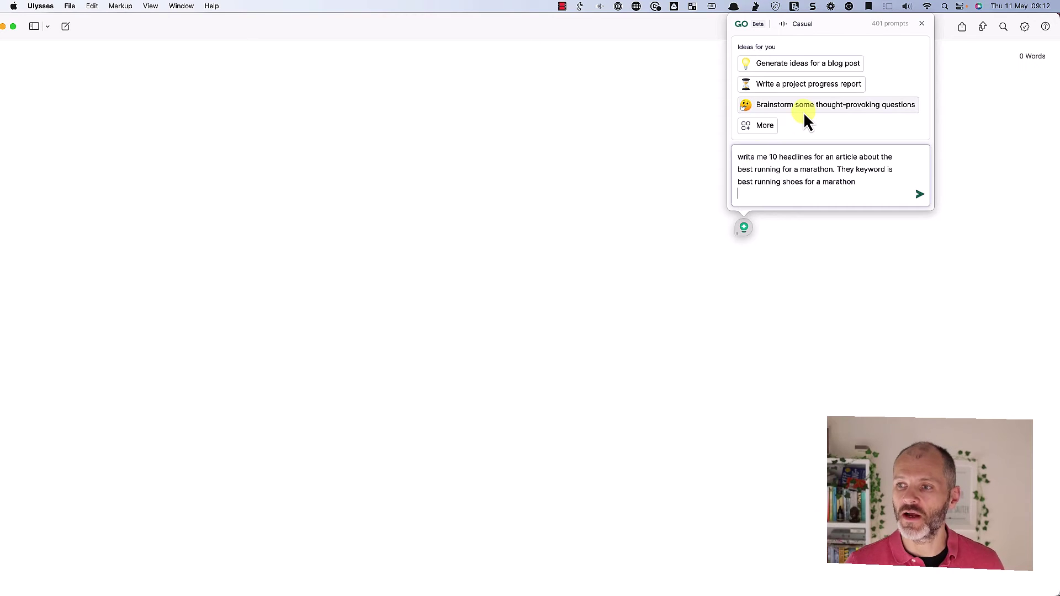
pyautogui.press('Return')
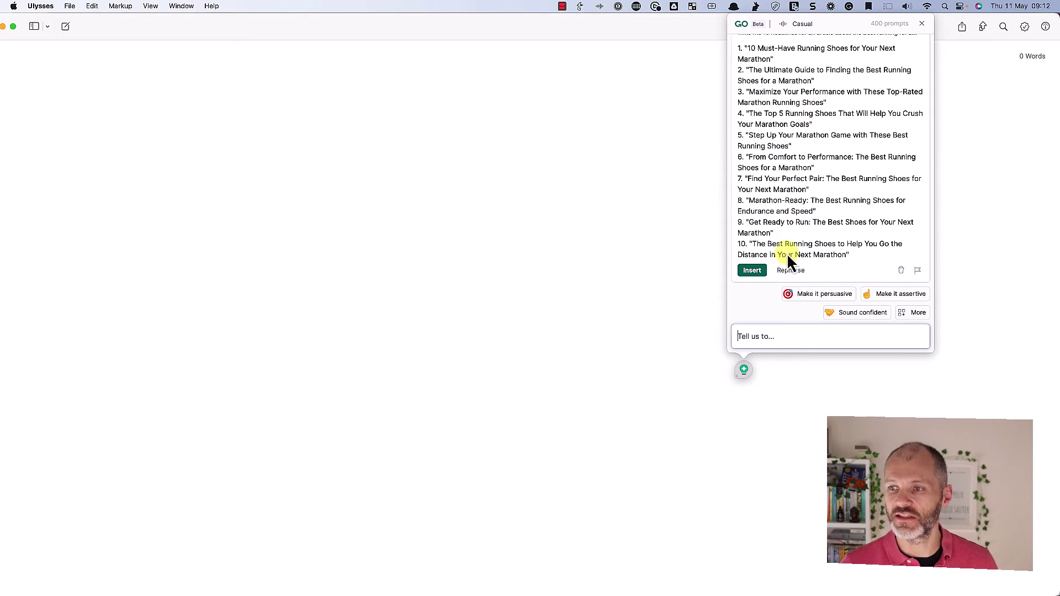
pyautogui.click(760, 274)
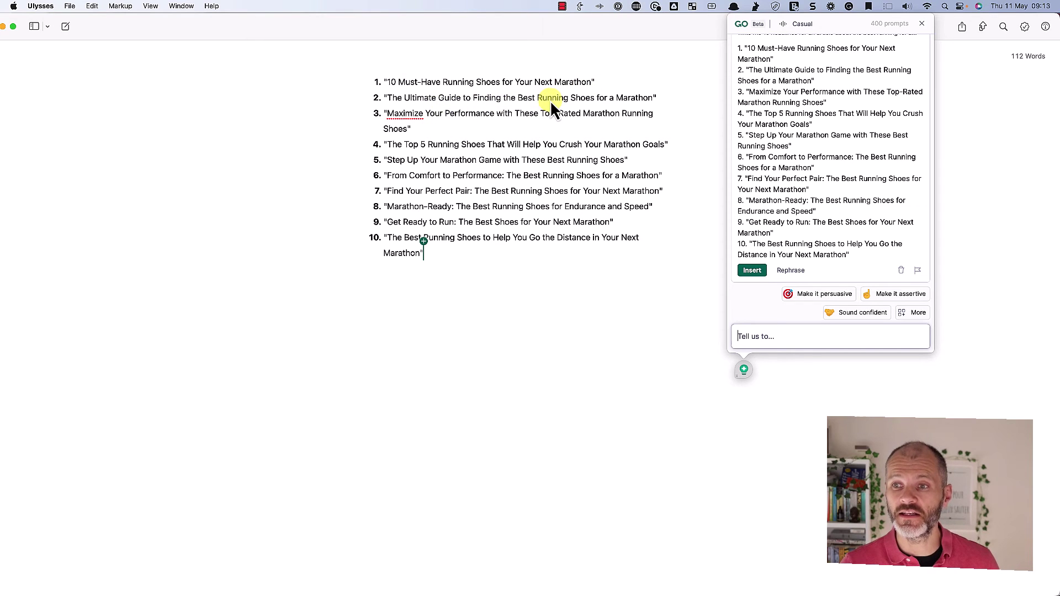
# Rewrite headline 2 as 'Best Running Shoes for a Marathon: The Ultimate Guide', removing 'to Finding'.
pyautogui.moveTo(660, 97); pyautogui.dragTo(476, 114)
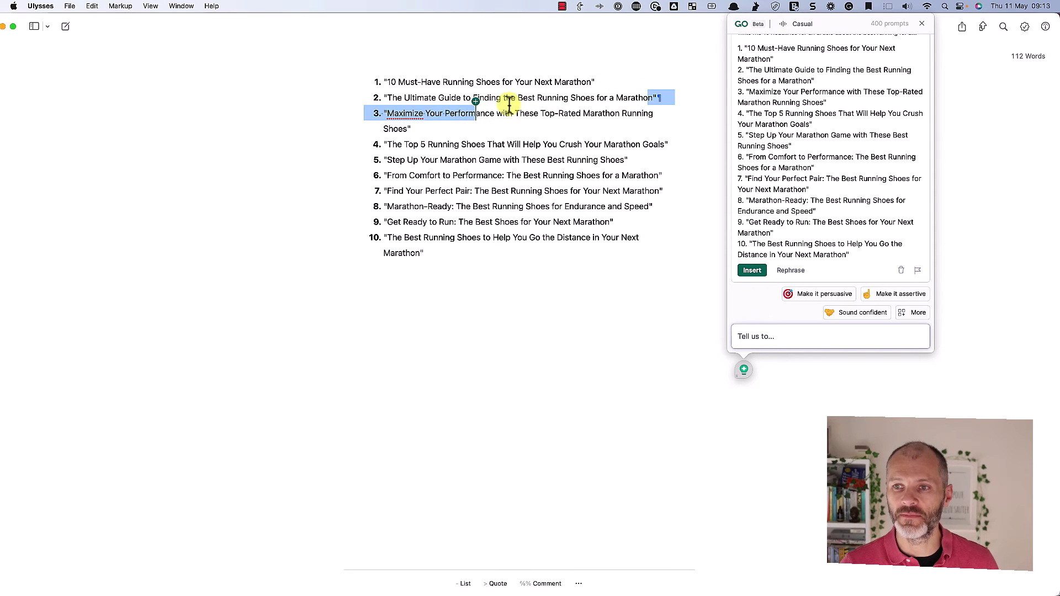
pyautogui.moveTo(409, 97); pyautogui.dragTo(387, 97)
pyautogui.press('Right')
pyautogui.press('BackSpace')
pyautogui.press('Delete')
pyautogui.press('Delete')
pyautogui.press('Delete')
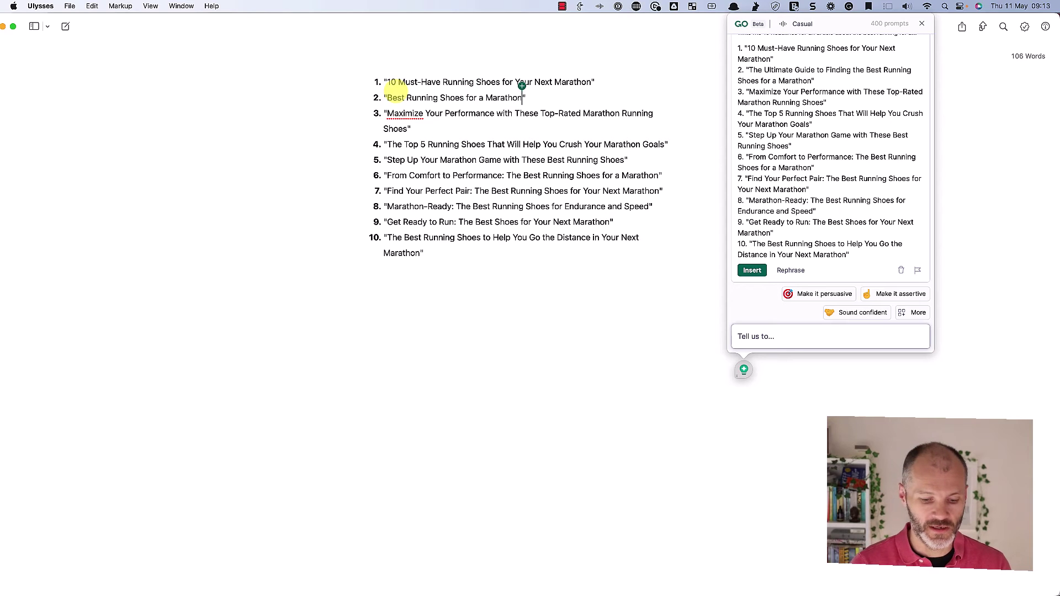
pyautogui.write(': "The Ultimate Guide to Finding')
pyautogui.press('Delete')
pyautogui.press('Delete')
pyautogui.press('Delete')
pyautogui.press('Delete')
pyautogui.press('Delete')
pyautogui.press('Delete')
pyautogui.press('Delete')
pyautogui.press('Delete')
pyautogui.press('Delete')
pyautogui.press('Delete')
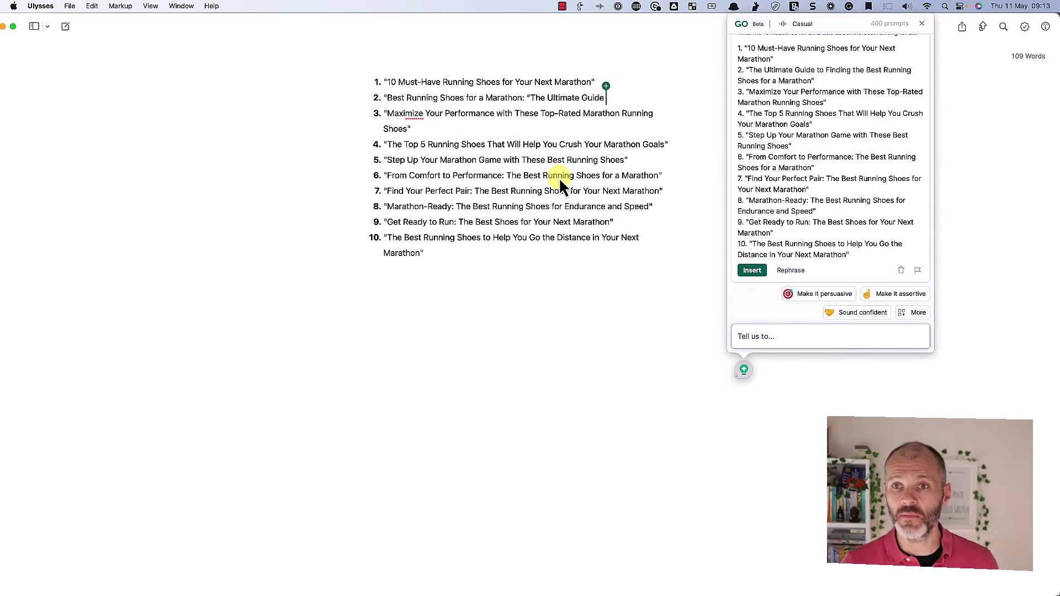
pyautogui.click(790, 338)
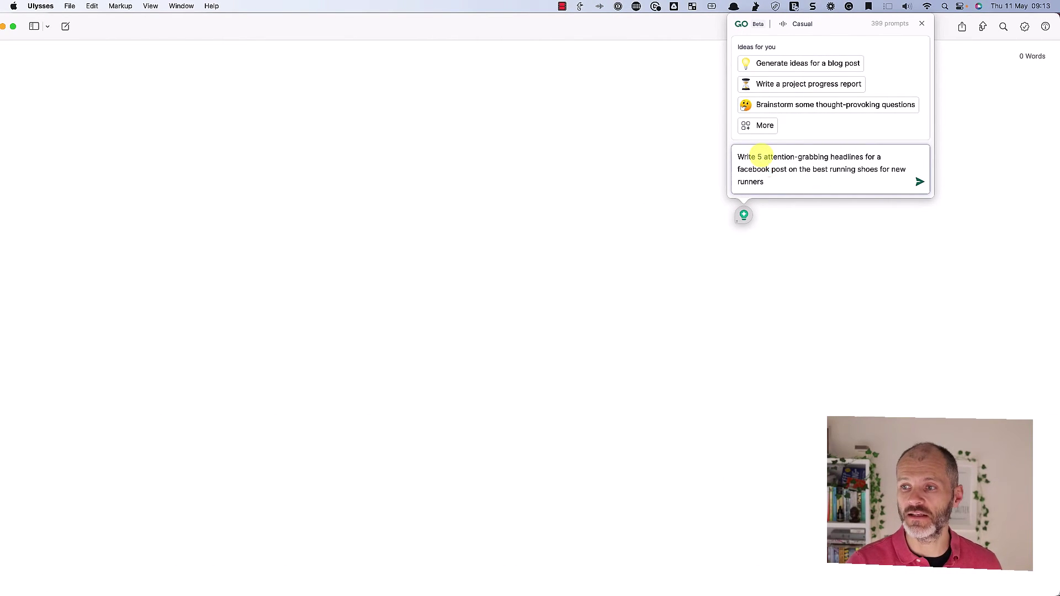
# Send the new-runner Facebook headline request to Grammarly GO and insert the five headlines.
pyautogui.press('Return')
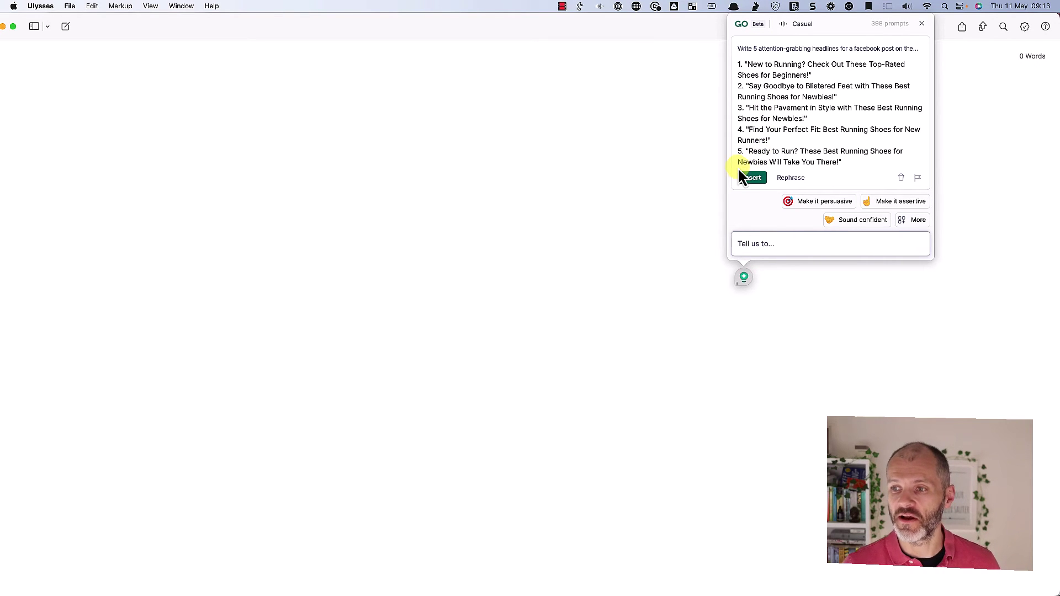
pyautogui.click(750, 178)
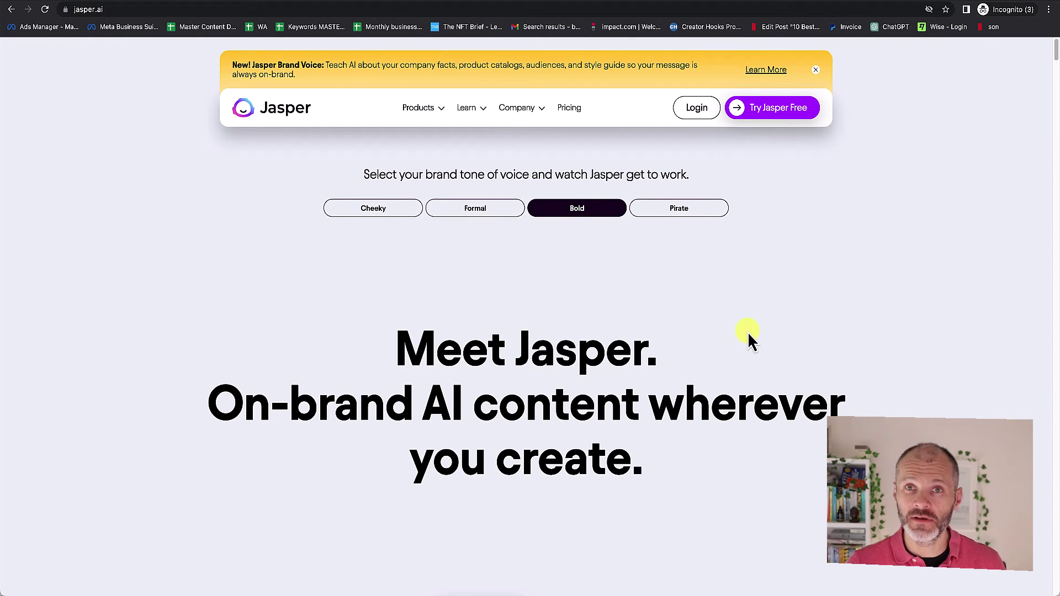
# Scroll down through Jasper's template cards and back up toward the top.
pyautogui.scroll(-5, 749, 331)
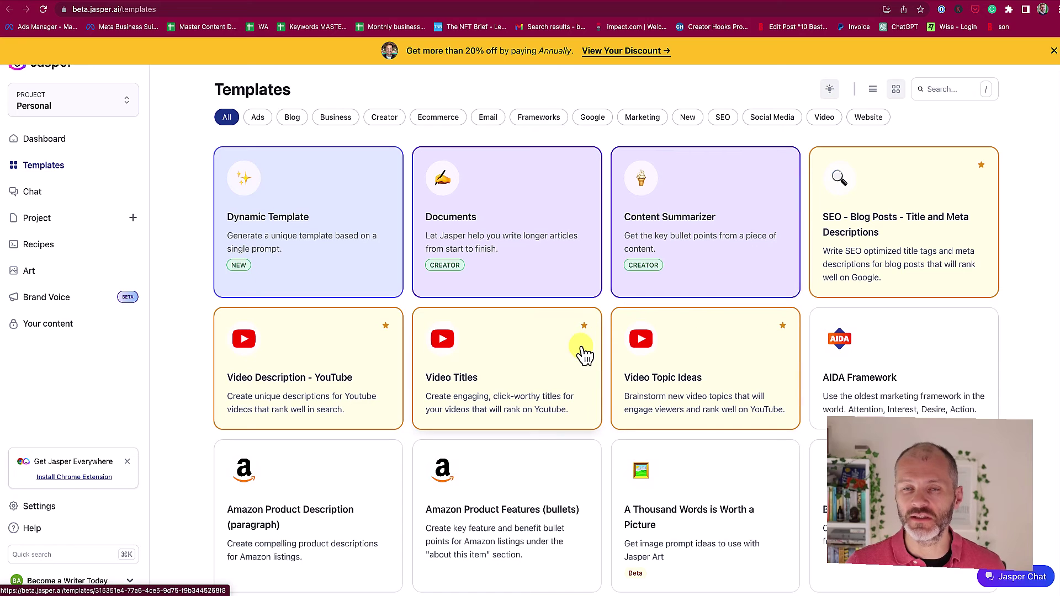
pyautogui.scroll(-1, 568, 395)
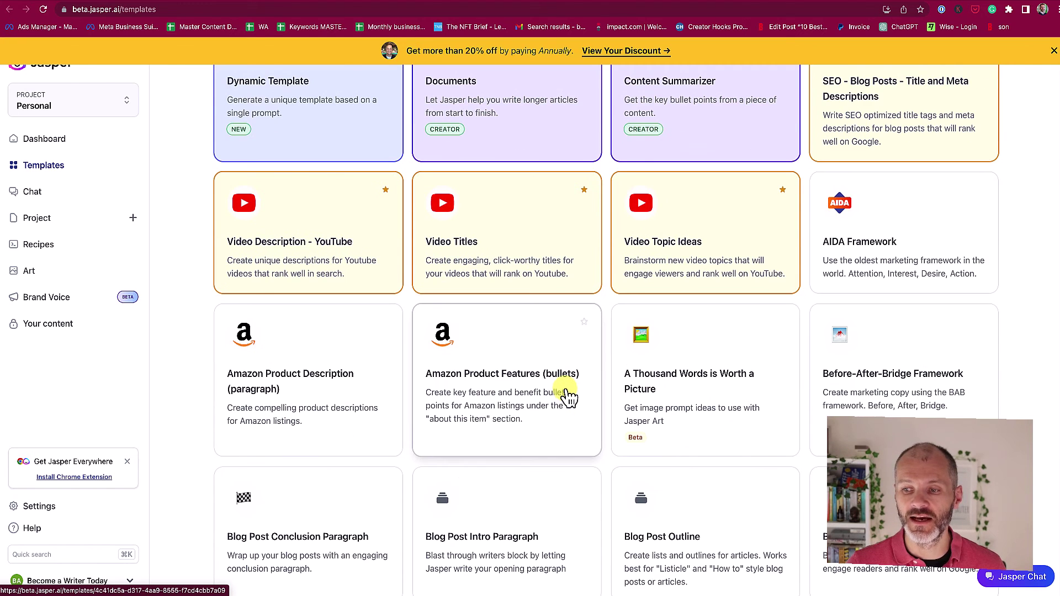
pyautogui.scroll(-4, 569, 395)
pyautogui.scroll(-2, 569, 395)
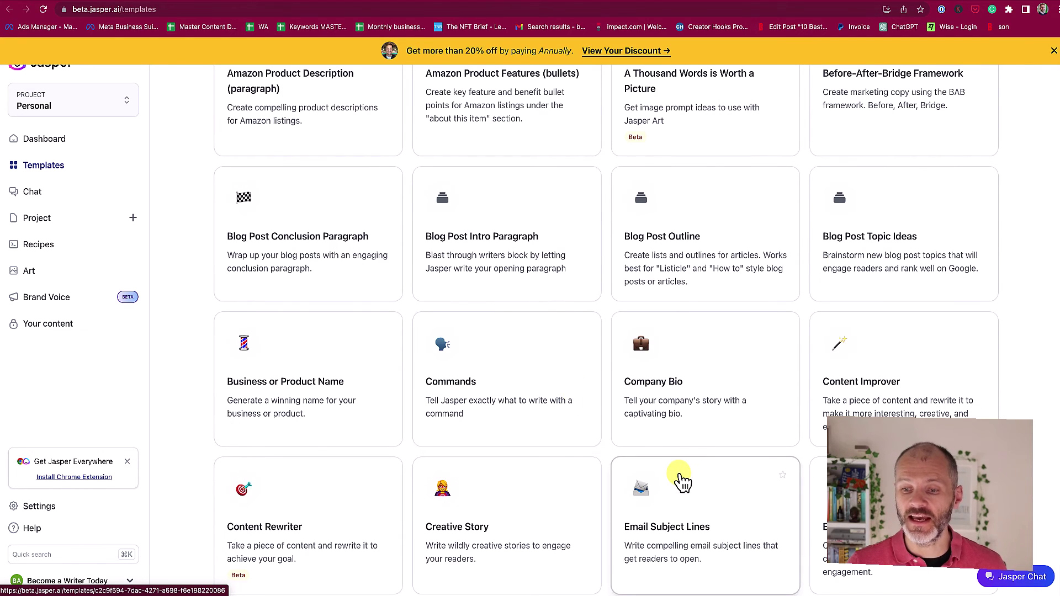
pyautogui.scroll(-3, 684, 480)
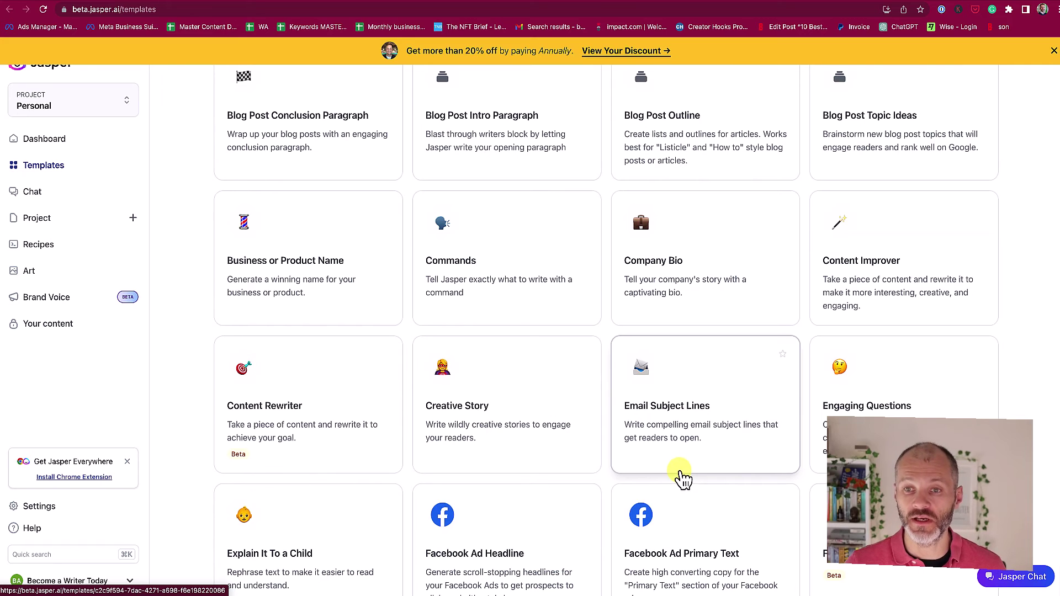
pyautogui.scroll(15, 684, 480)
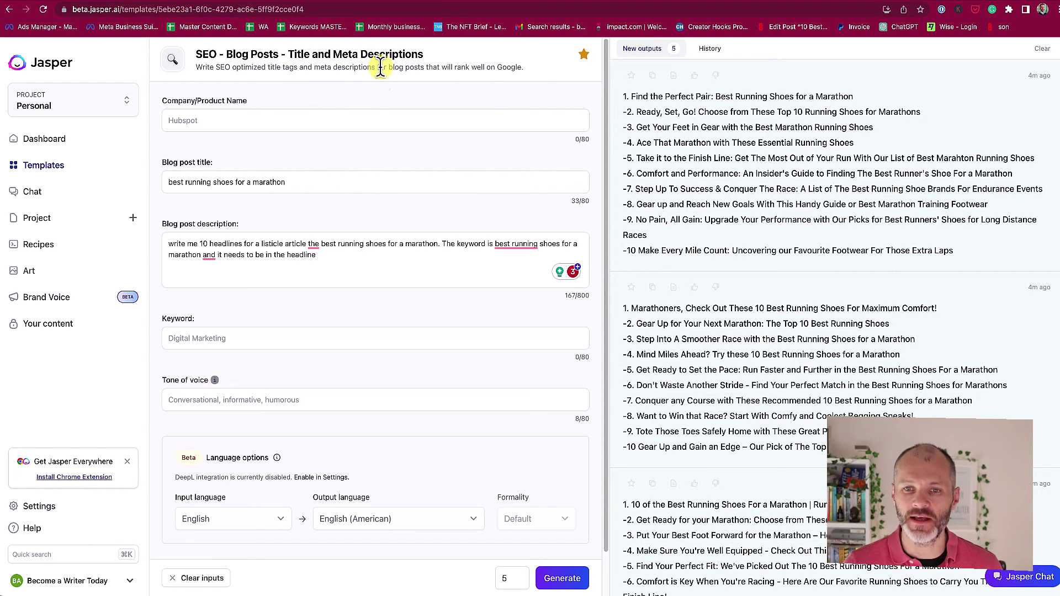
# Review the template's existing blog post title and description fields.
pyautogui.moveTo(181, 182); pyautogui.dragTo(291, 192)
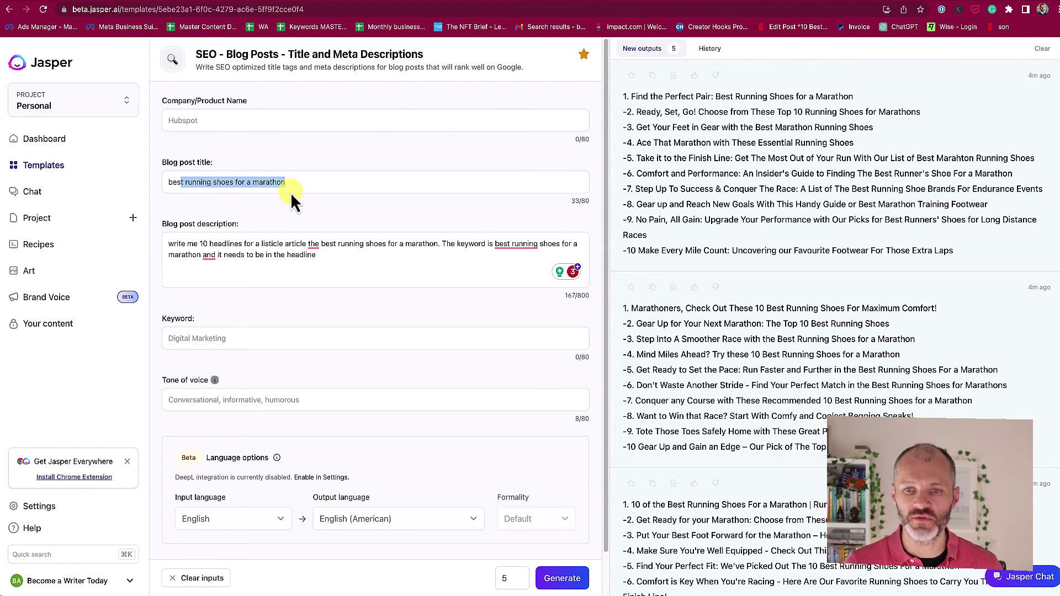
pyautogui.moveTo(366, 262); pyautogui.dragTo(170, 239)
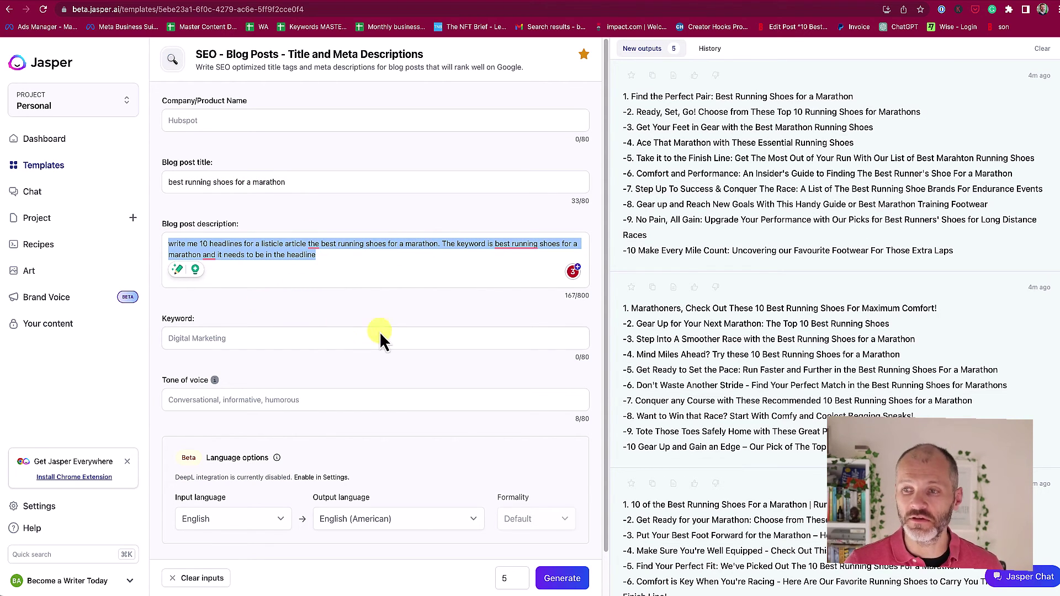
pyautogui.click(496, 269)
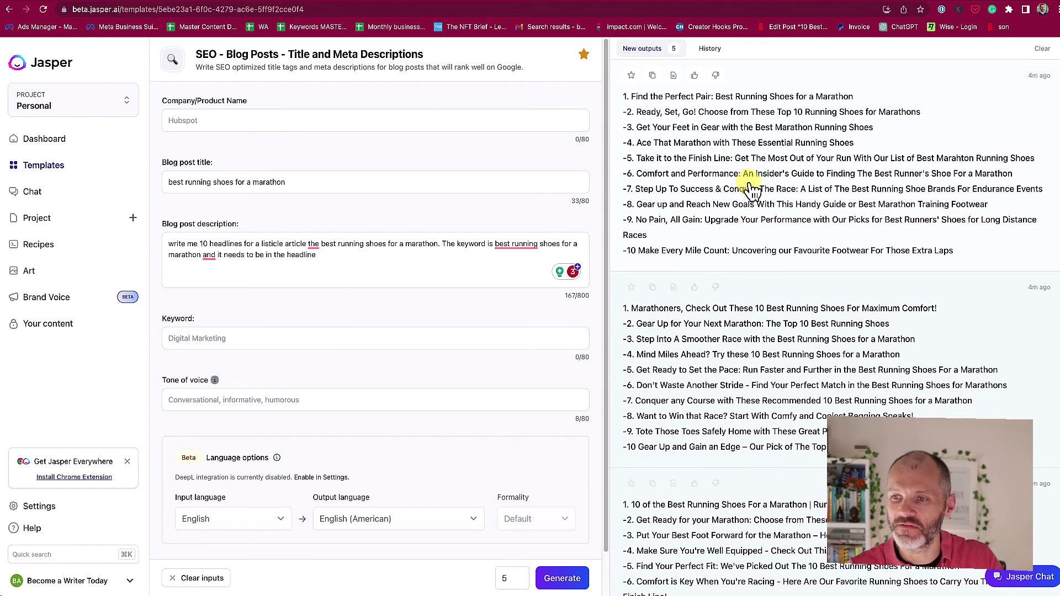
pyautogui.scroll(-4, 791, 508)
pyautogui.scroll(-6, 791, 508)
pyautogui.scroll(6, 793, 499)
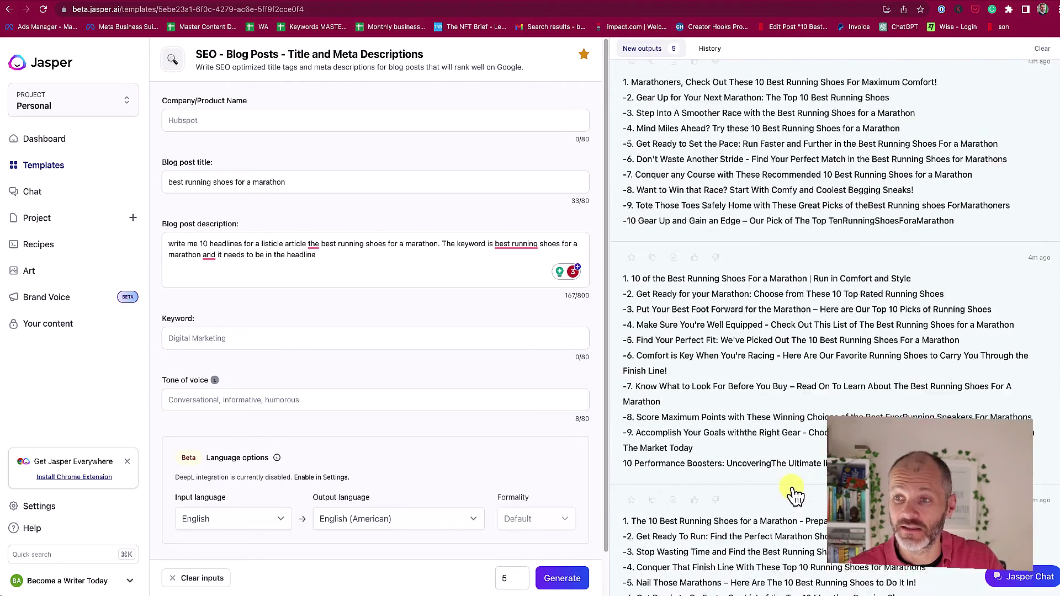
pyautogui.scroll(4, 793, 496)
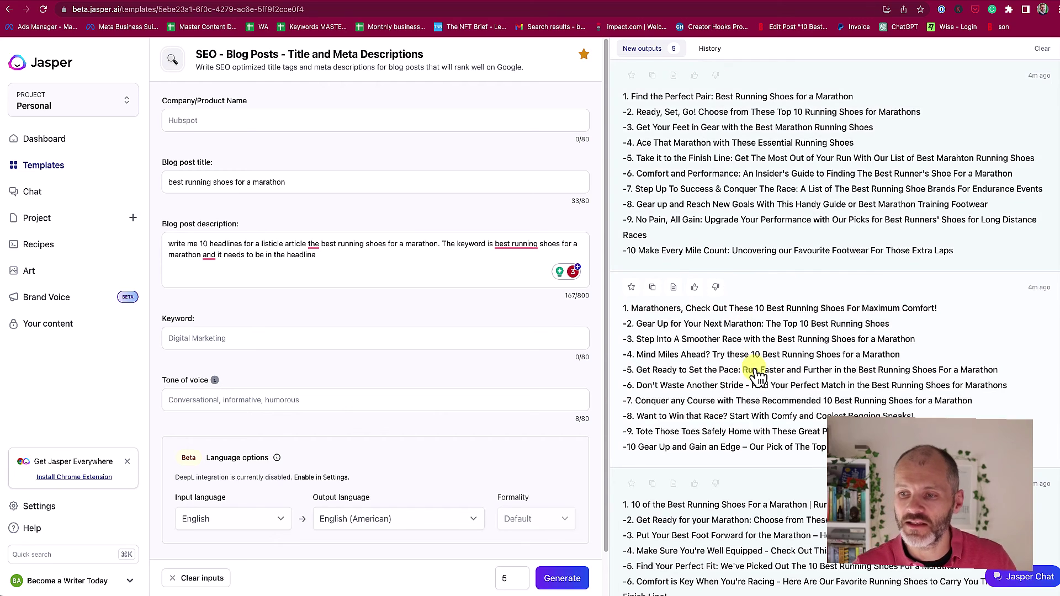
pyautogui.scroll(-4, 754, 371)
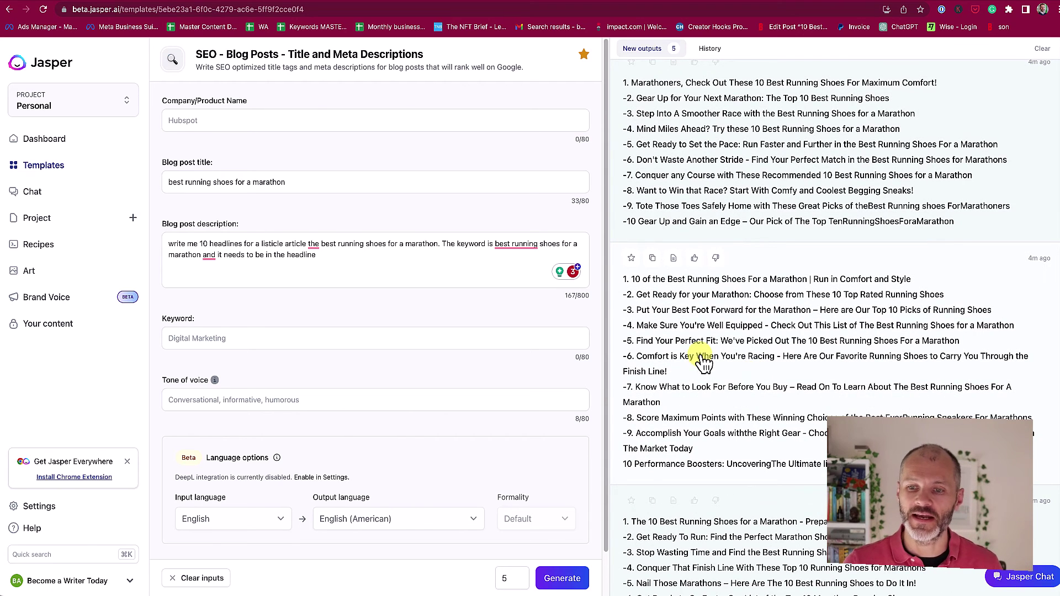
# Paste 'best running shoes for a marathon' as the Keyword and generate new headlines.
pyautogui.click(247, 338)
pyautogui.write('best running shoes for a marathon')
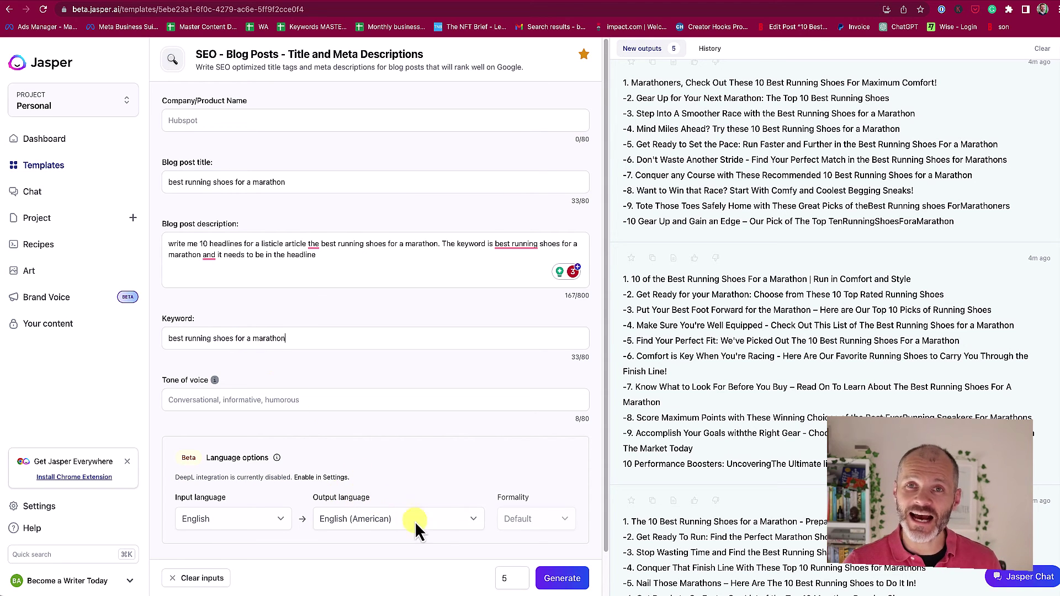
pyautogui.click(561, 578)
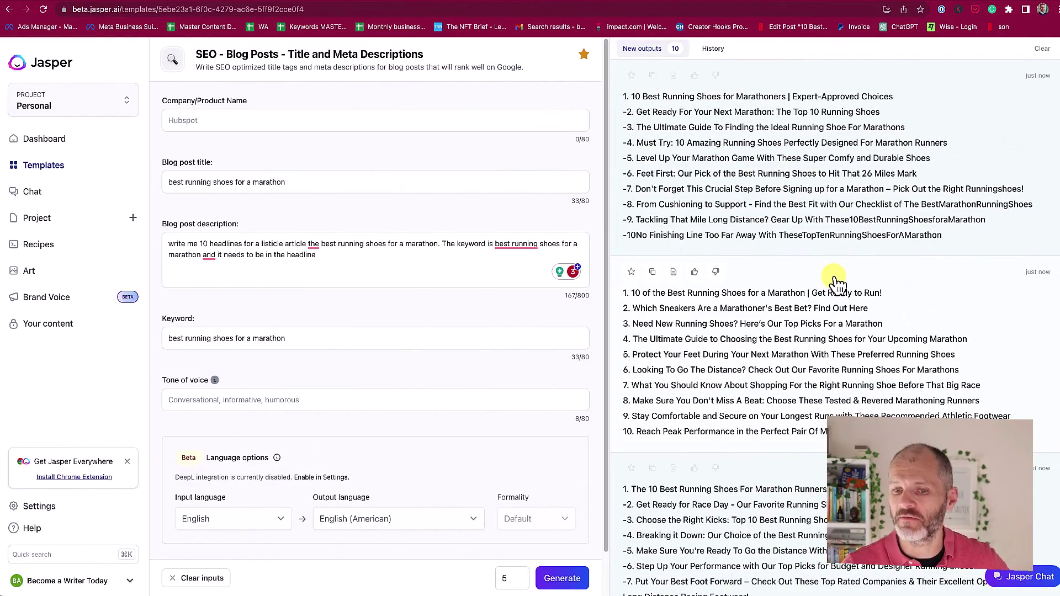
# Open the second output card, '10 of the Best Running Shoes for a Marathon', in the editor.
pyautogui.moveTo(192, 338); pyautogui.dragTo(284, 338)
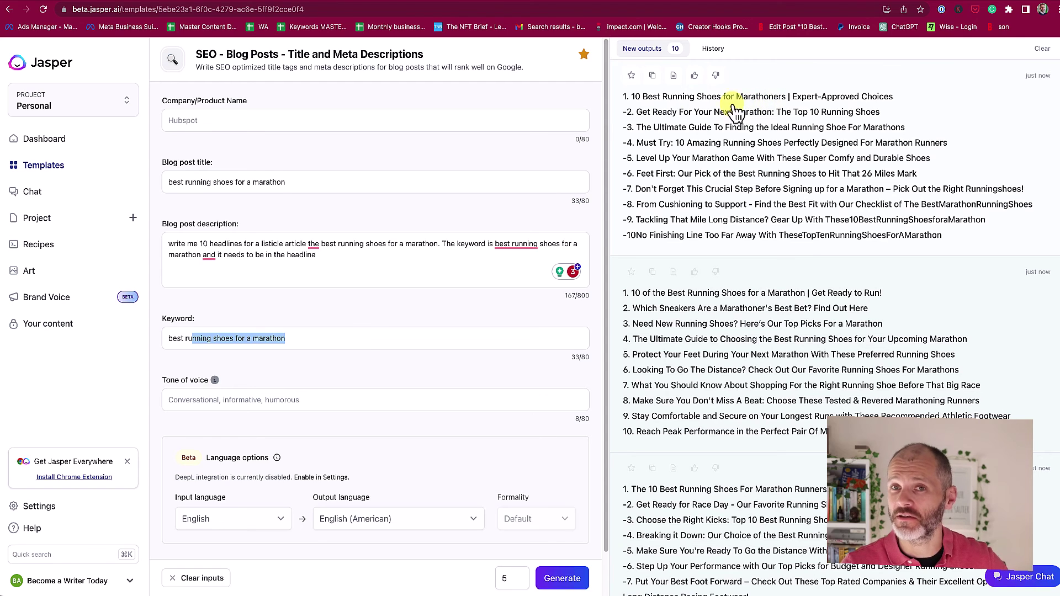
pyautogui.moveTo(285, 339); pyautogui.dragTo(182, 338)
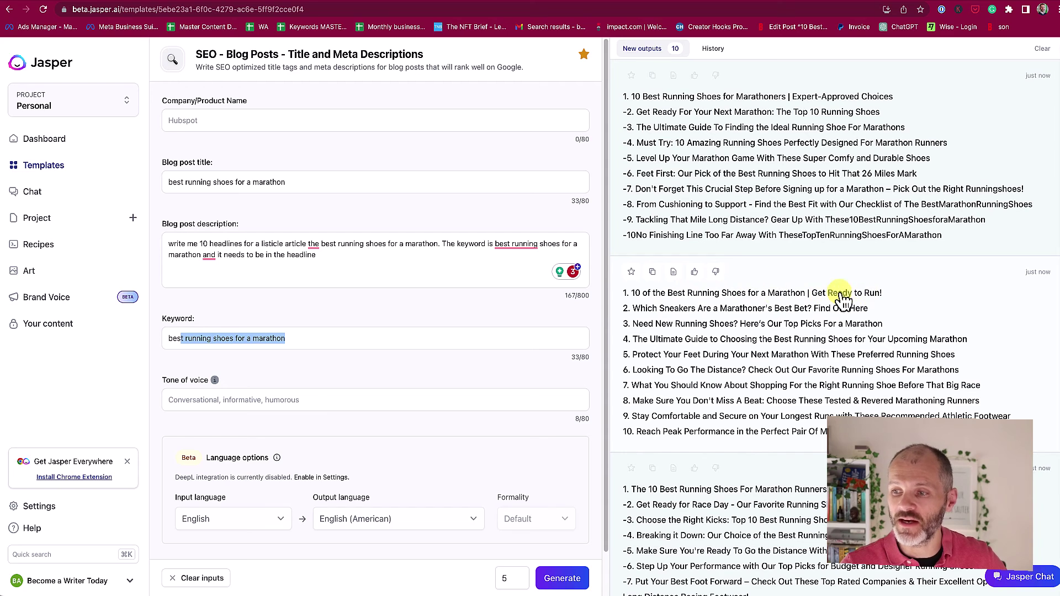
pyautogui.click(896, 301)
pyautogui.moveTo(896, 301); pyautogui.dragTo(622, 294)
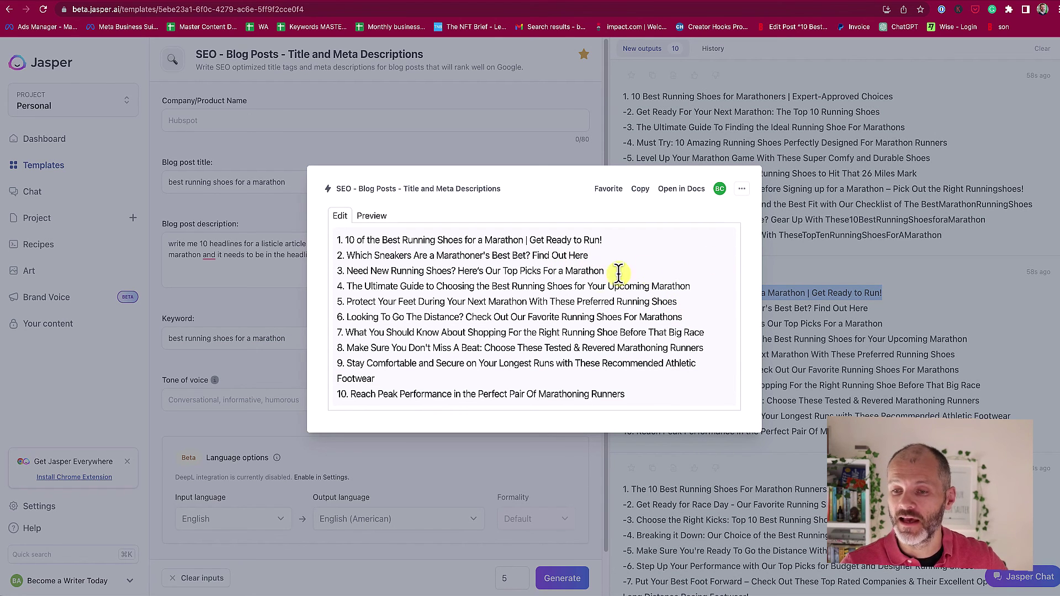
pyautogui.click(572, 268)
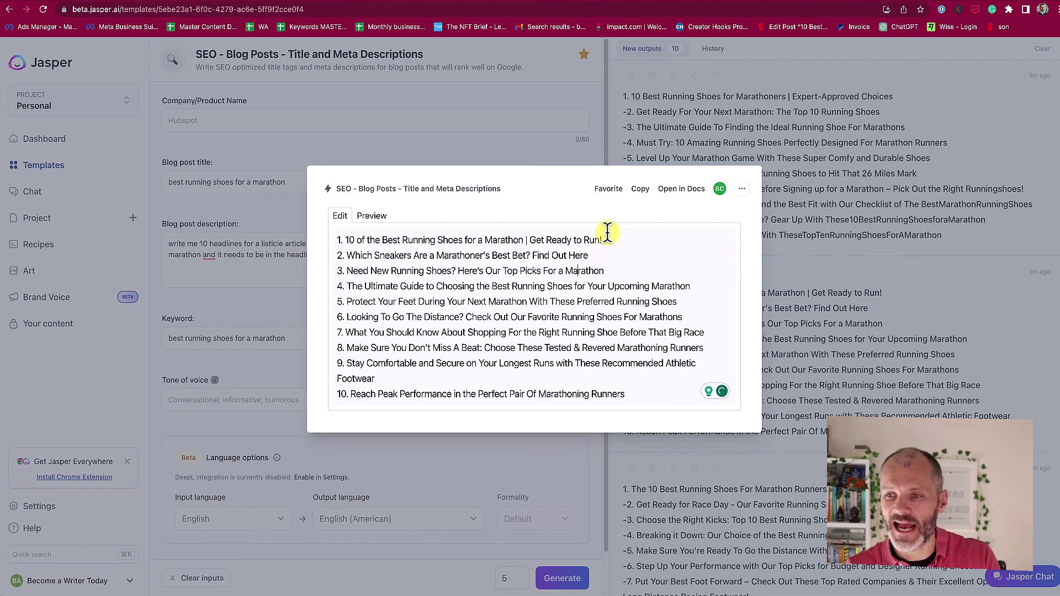